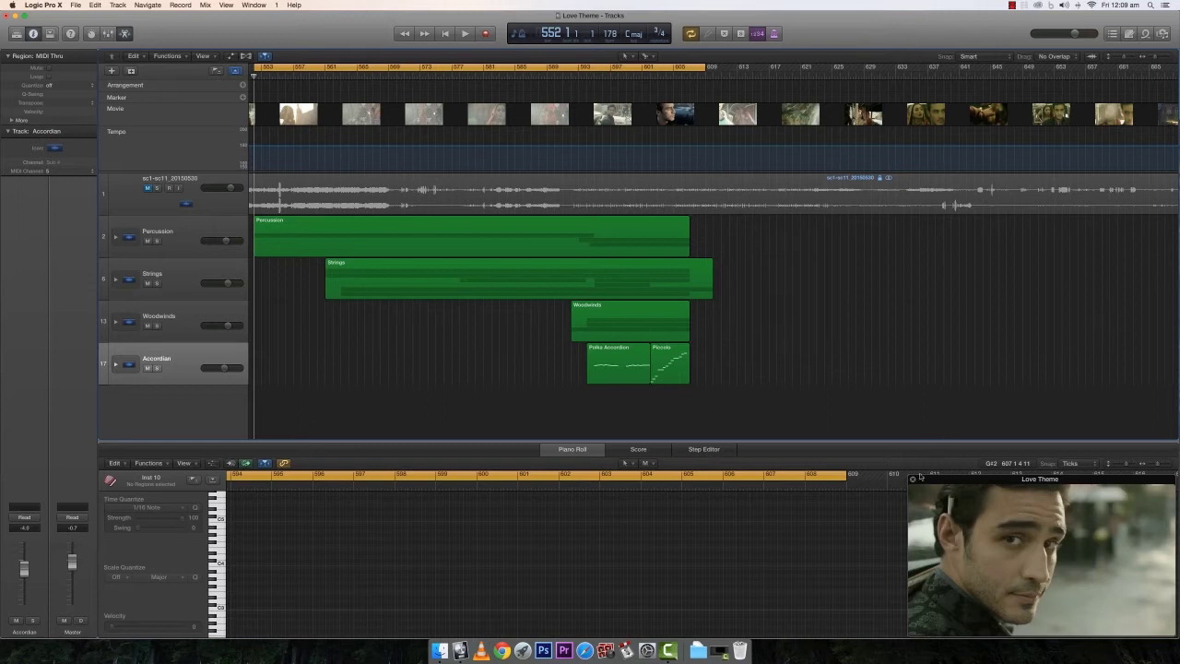
Expand the Percussion track stack to inspect its instrument tracks and collapse it again.
mouse_move(931, 564)
left_click(115, 239)
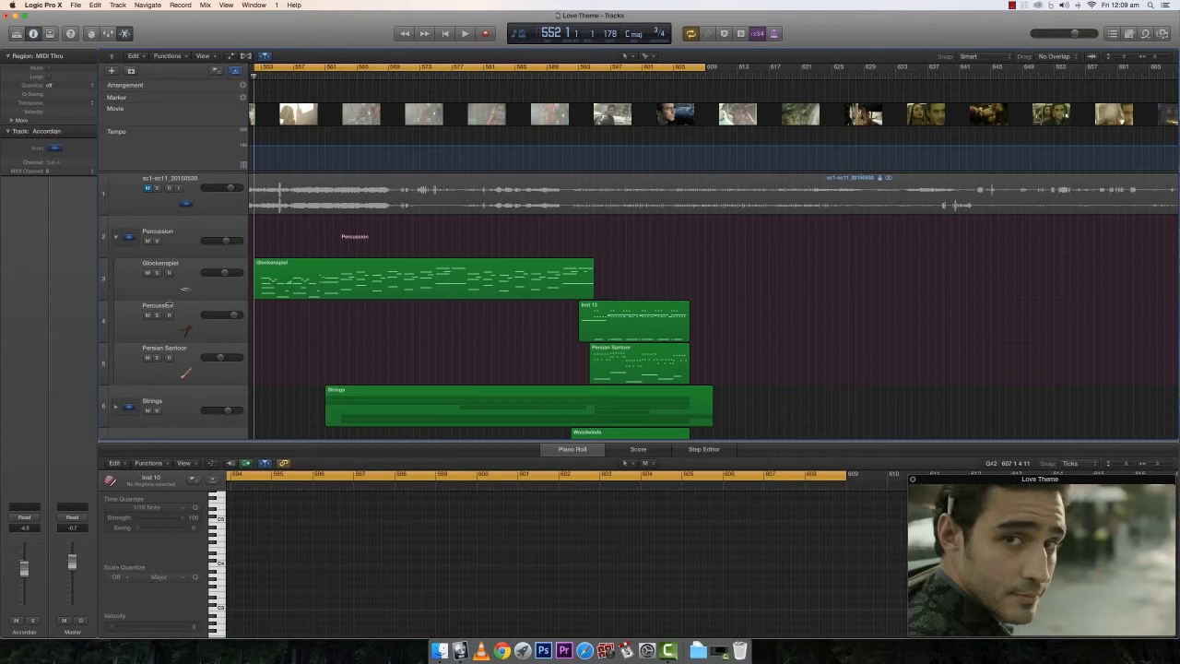
scroll(157, 300, "left", 2)
left_click(115, 238)
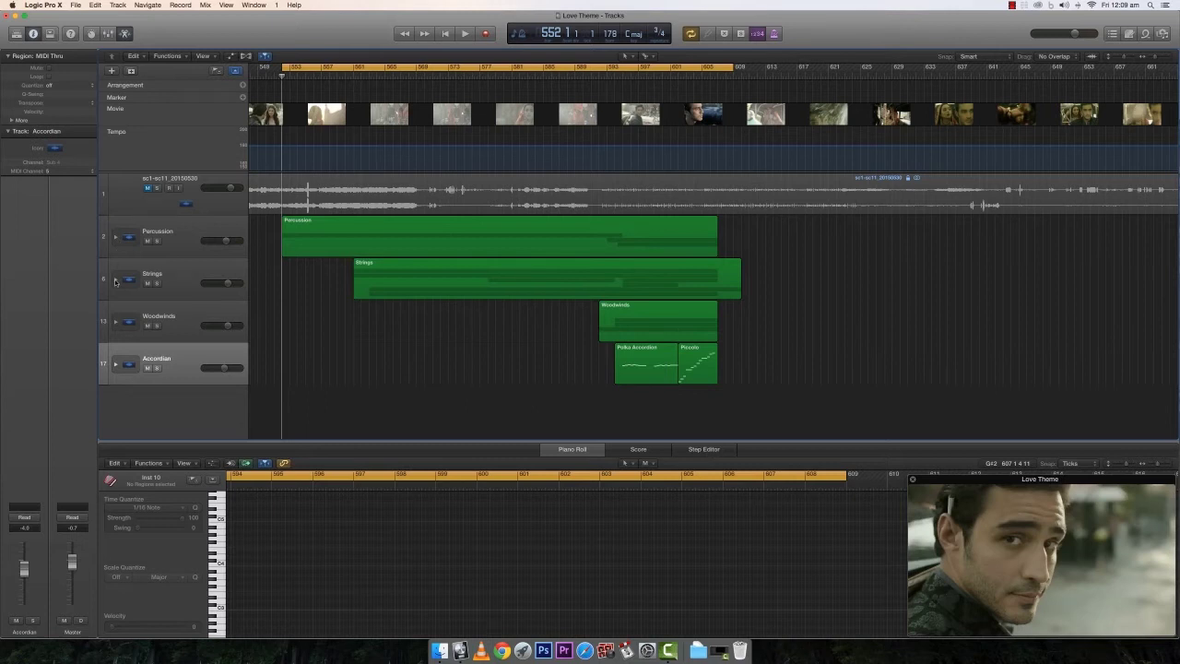
Expand the Strings track stack and briefly show the volume automation on its tracks.
left_click(115, 279)
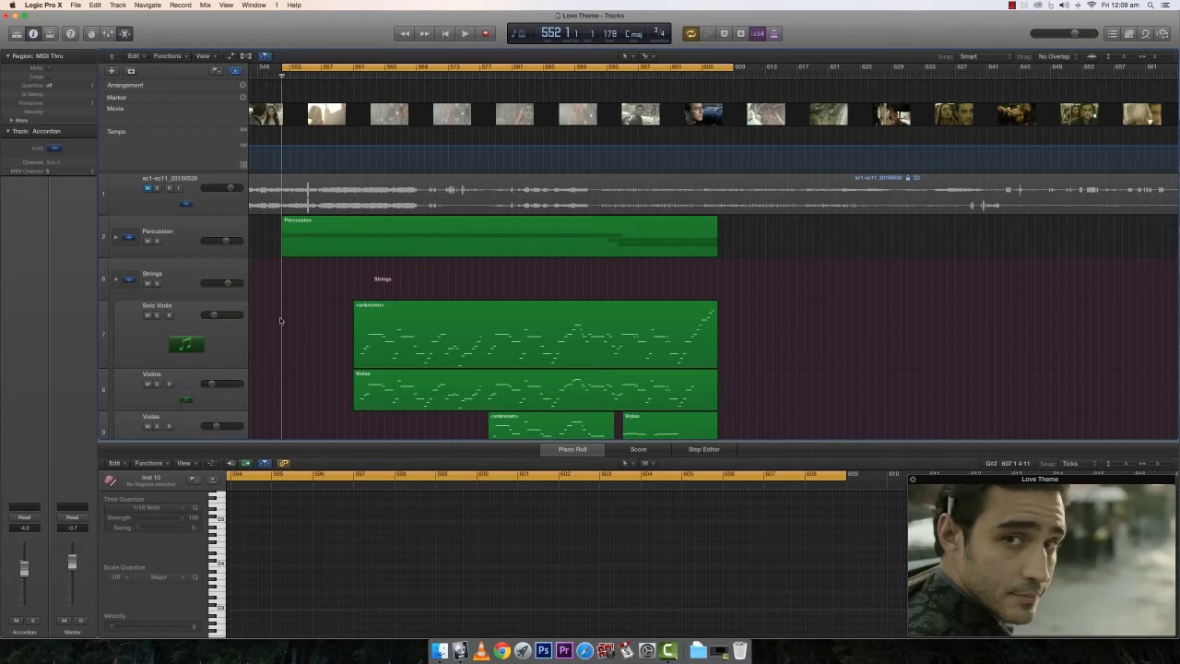
scroll(282, 322, "down", 2)
scroll(117, 233, "down", 1)
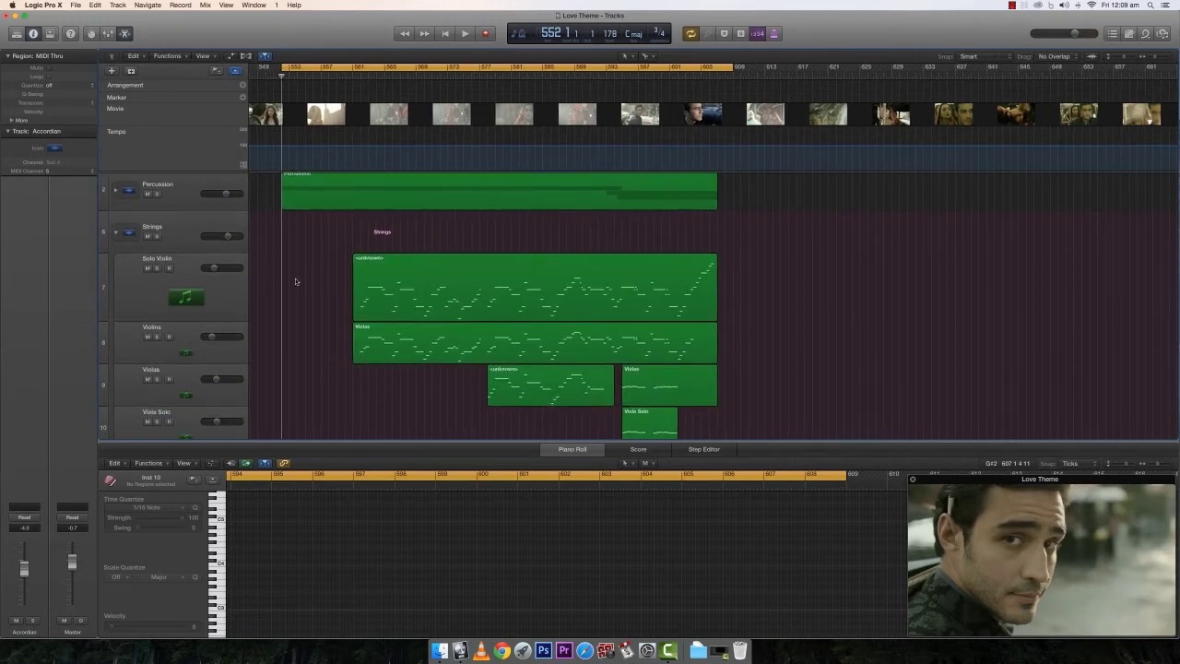
scroll(296, 283, "down", 1)
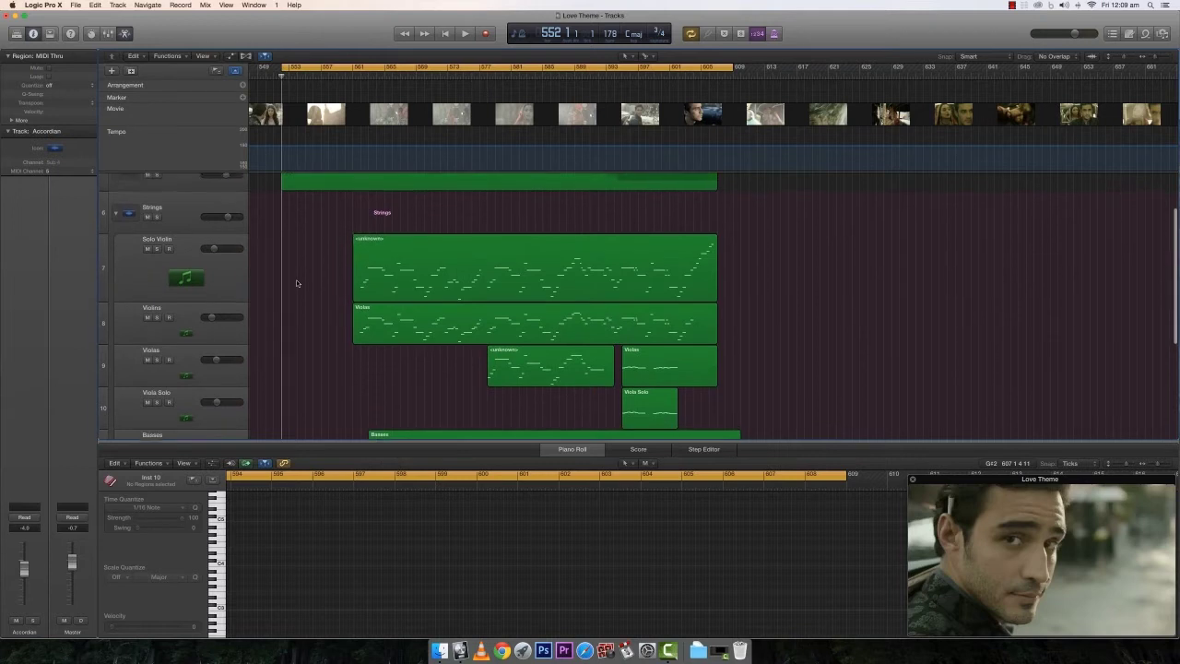
left_click(230, 56)
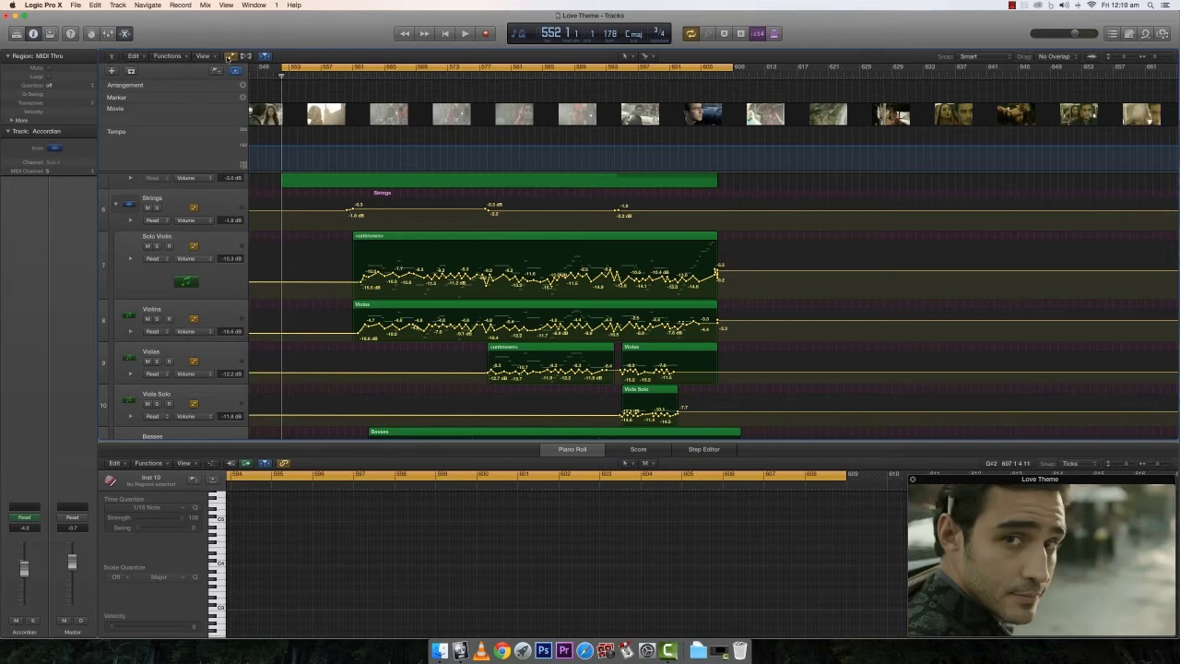
left_click(230, 56)
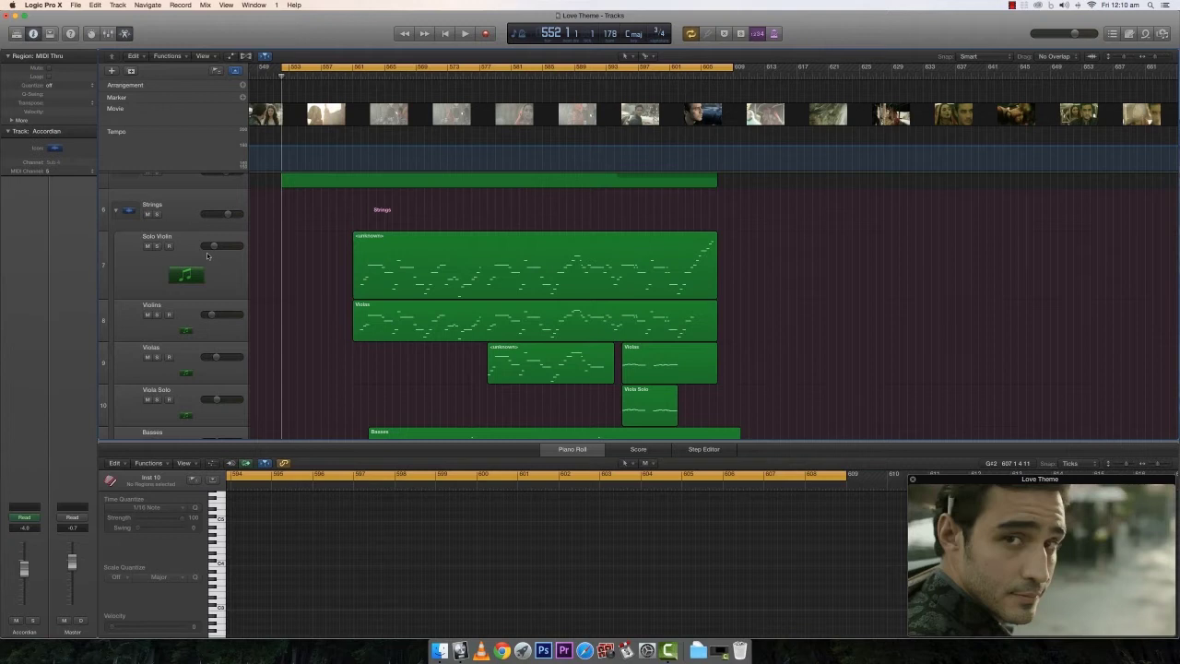
Look through the string tracks down to the Basses and Cellos and collapse the Strings stack.
scroll(209, 257, "down", 3)
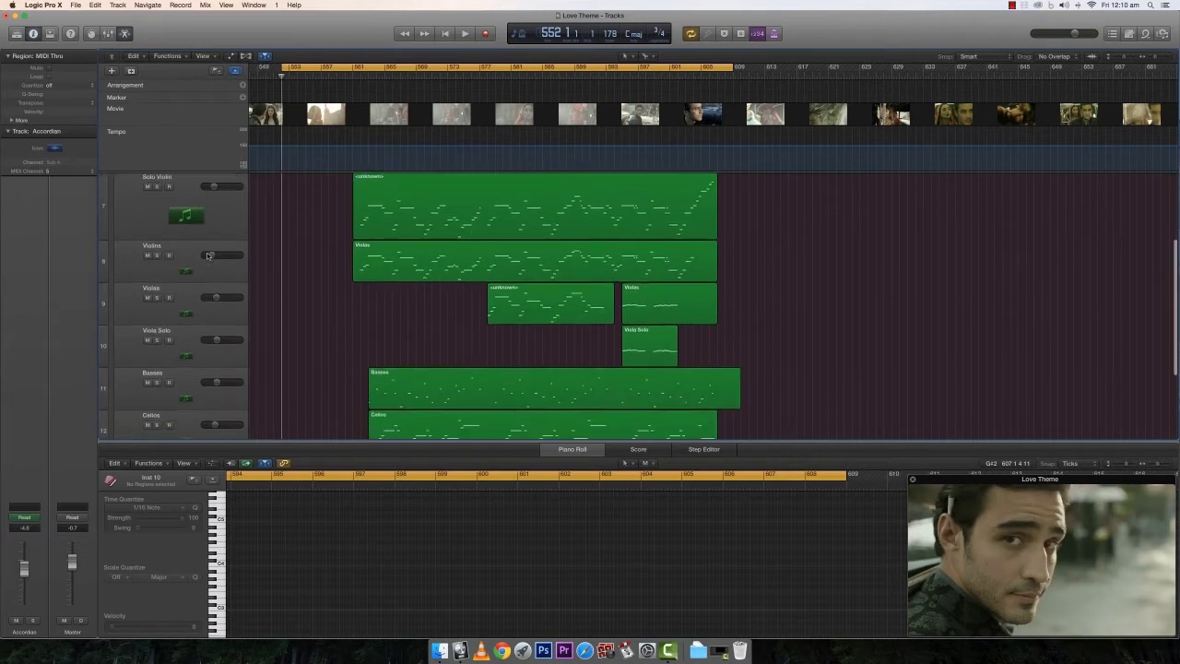
scroll(208, 256, "down", 4)
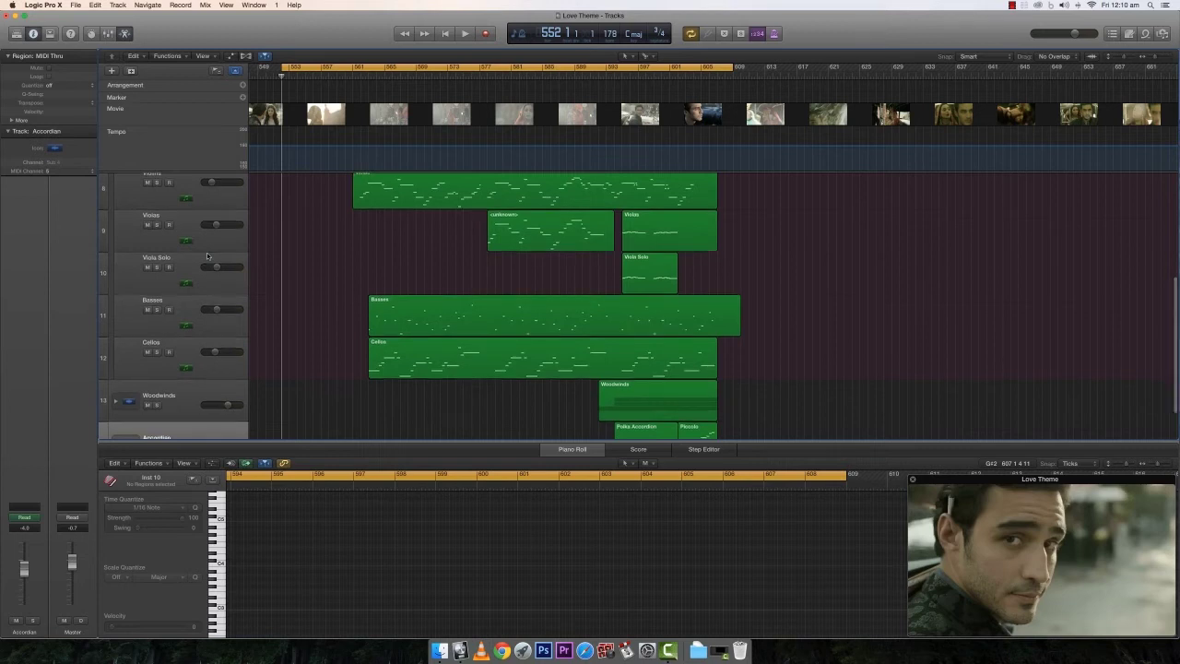
scroll(204, 286, "up", 3)
scroll(205, 299, "up", 2)
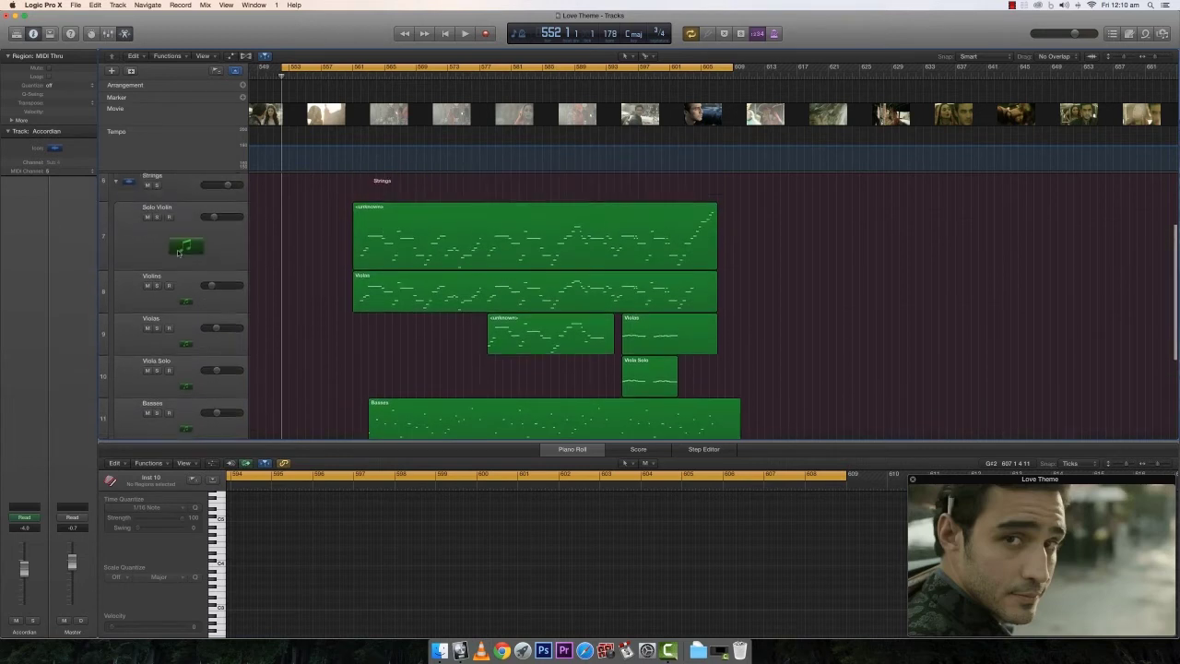
left_click(113, 183)
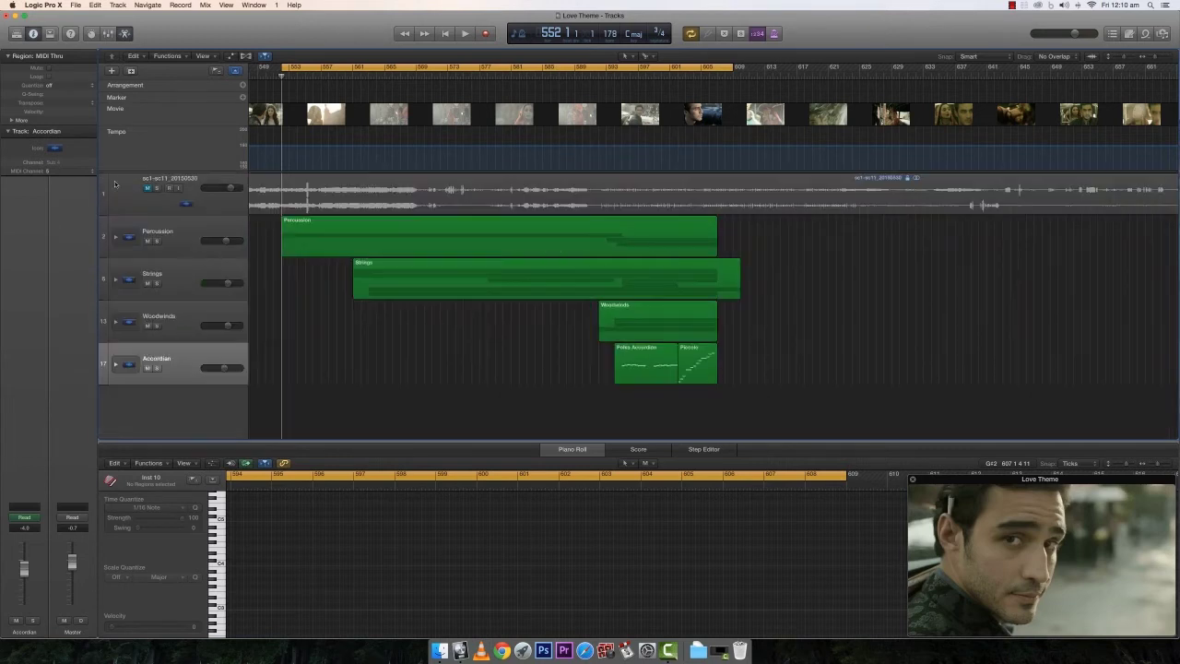
Expand the Woodwinds and Accordion track stacks one after the other to inspect their tracks, collapsing each again.
left_click(148, 310)
left_click(115, 321)
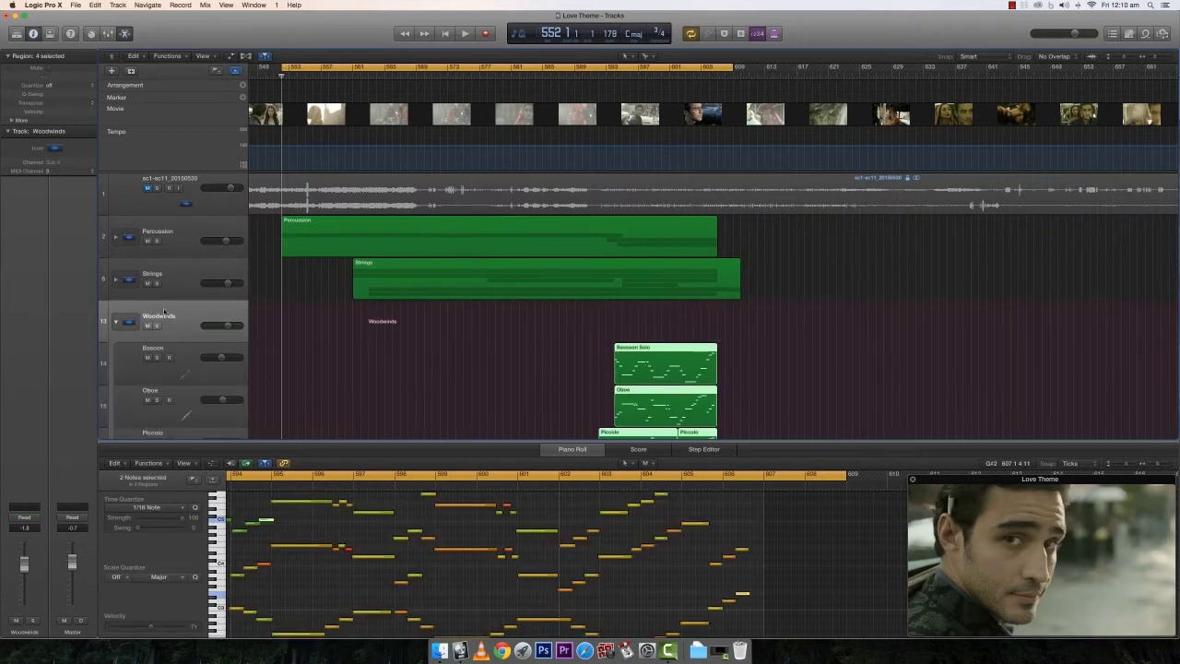
scroll(246, 315, "down", 3)
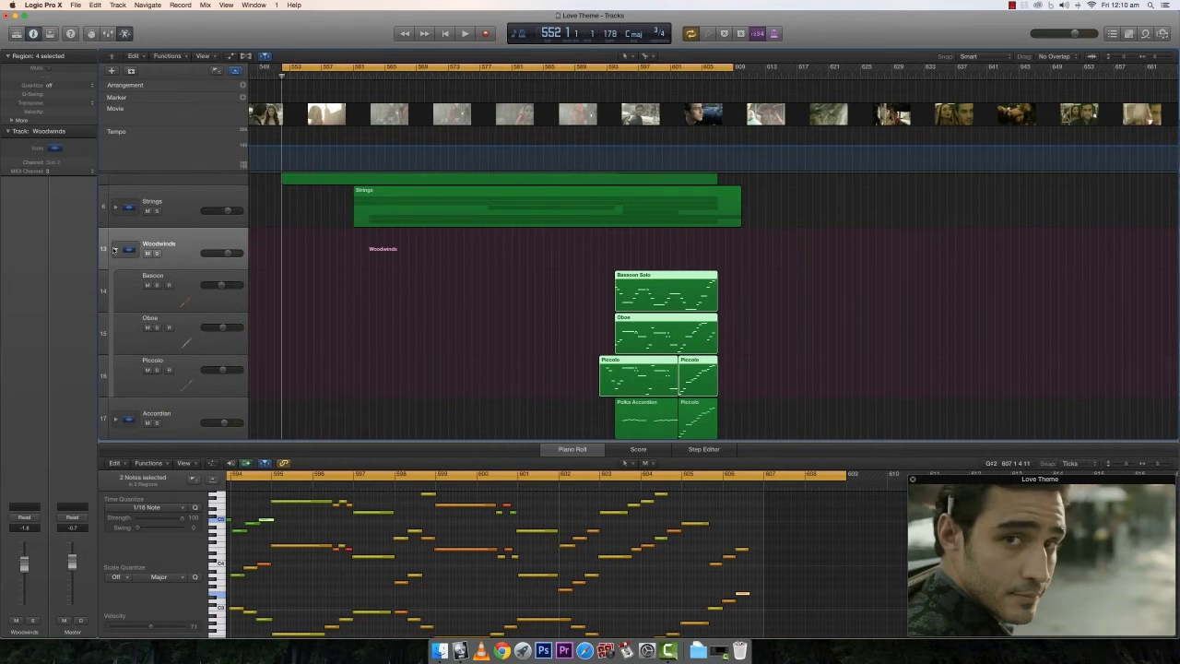
left_click(116, 249)
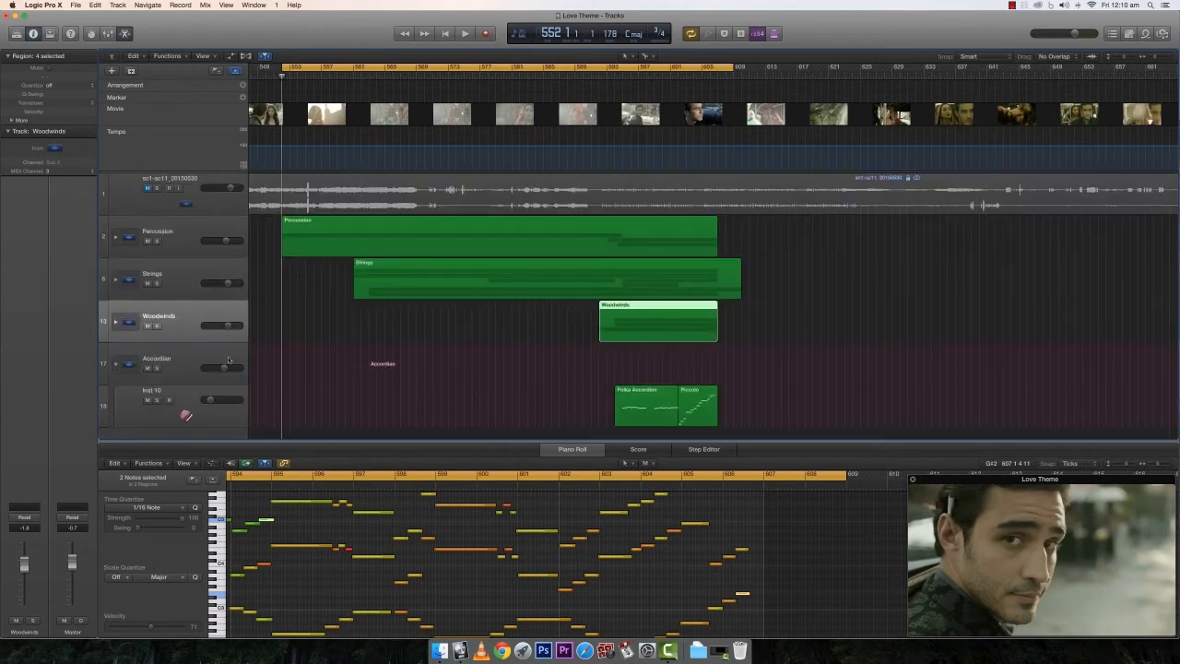
scroll(382, 377, "down", 1)
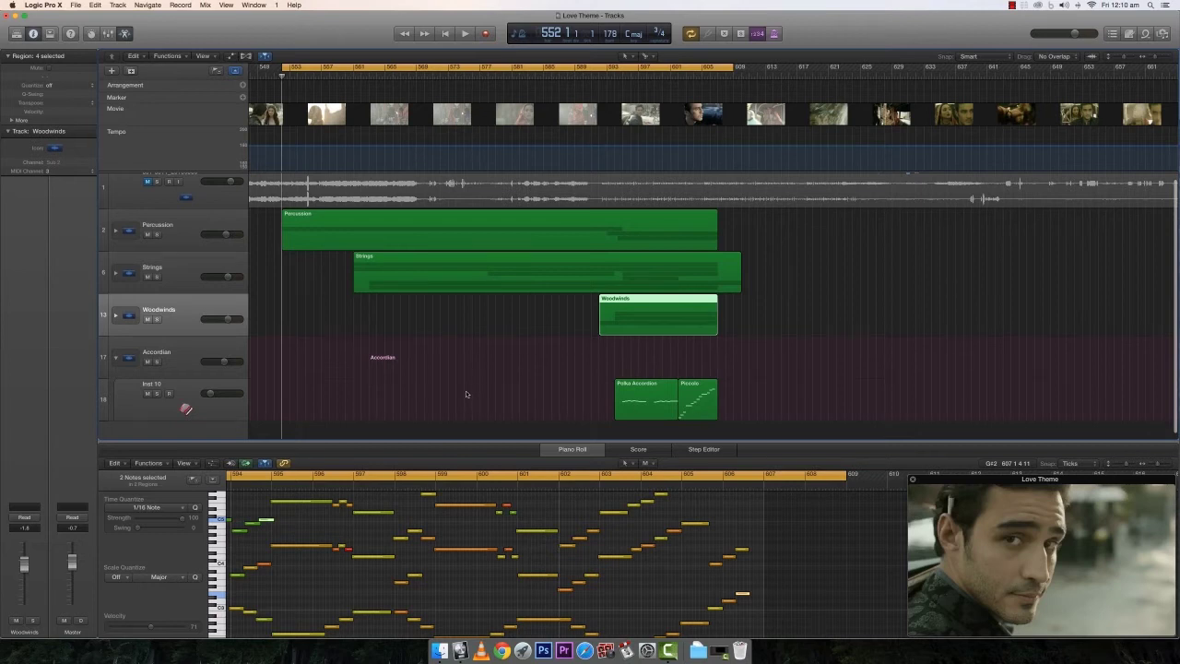
left_click(116, 361)
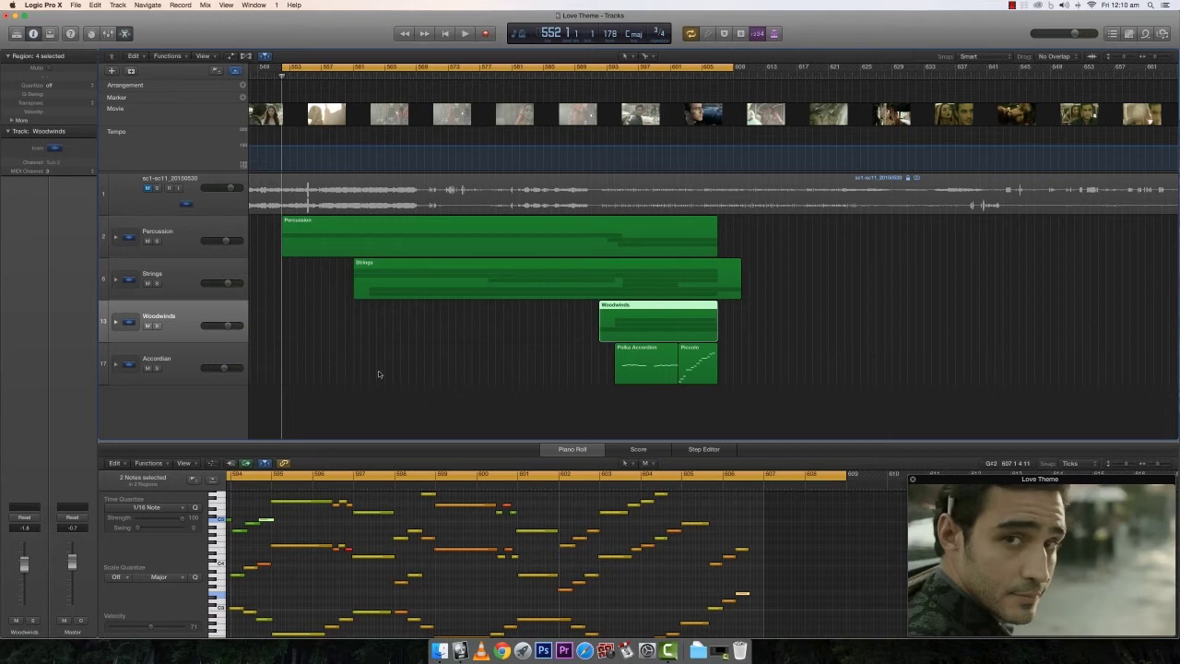
Play the whole cue with all stacks from bar 552 and stop after the regions end.
key("space")
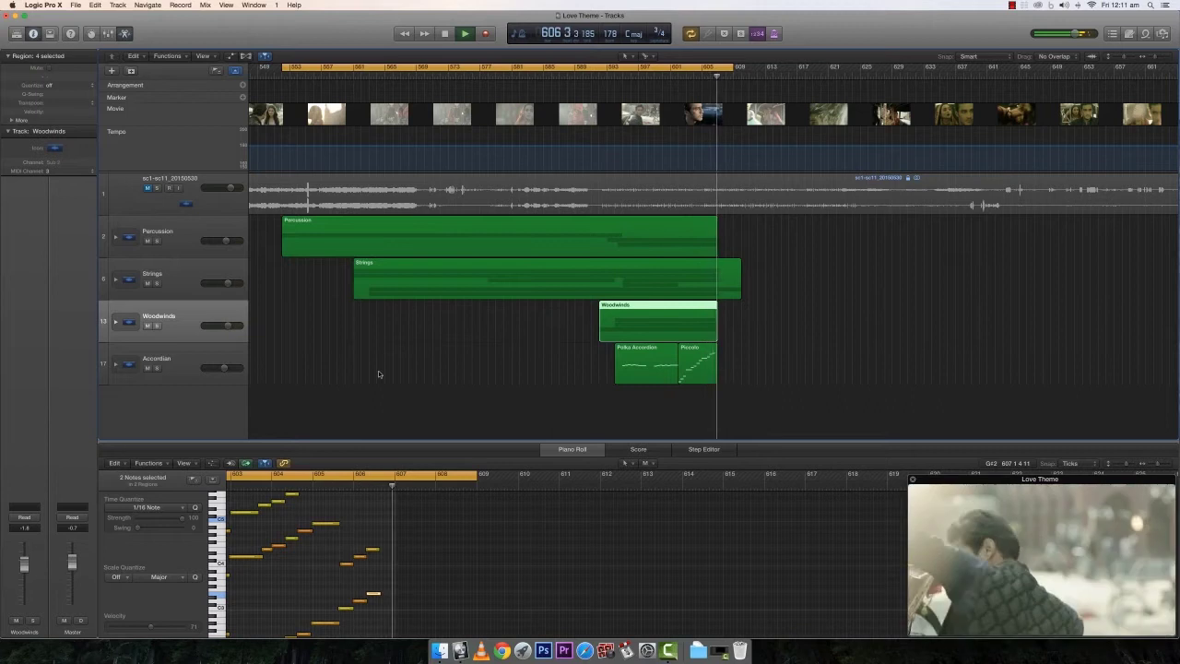
key("space")
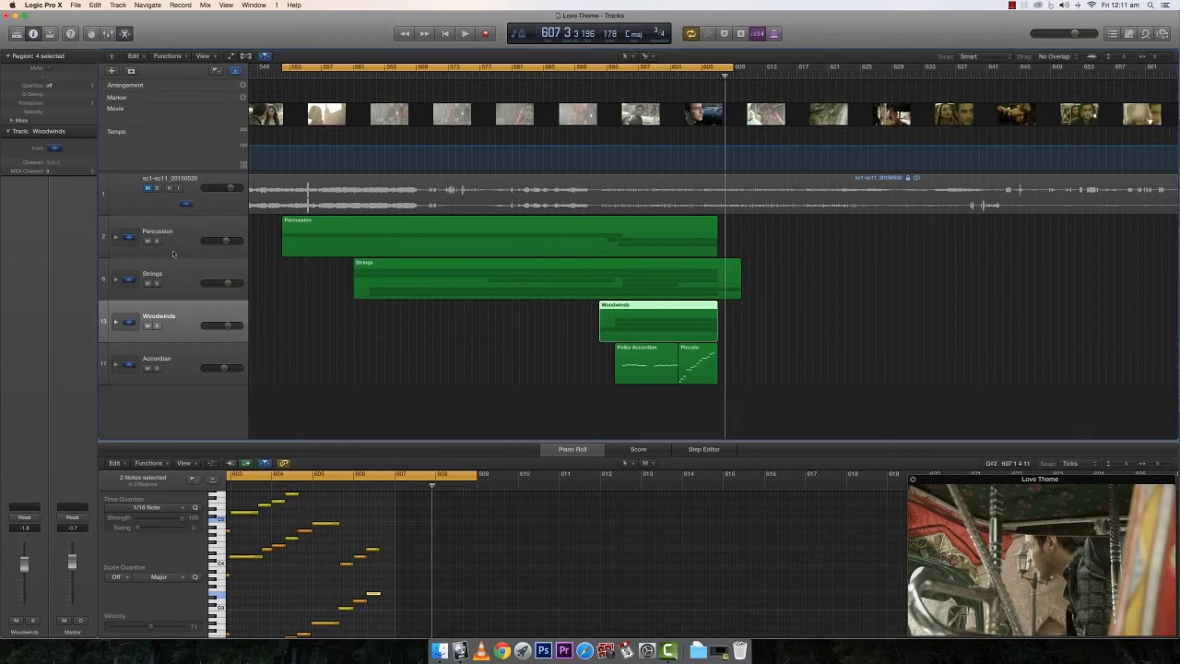
Expand the Percussion stack and audition the Glockenspiel track in solo.
left_click(129, 240)
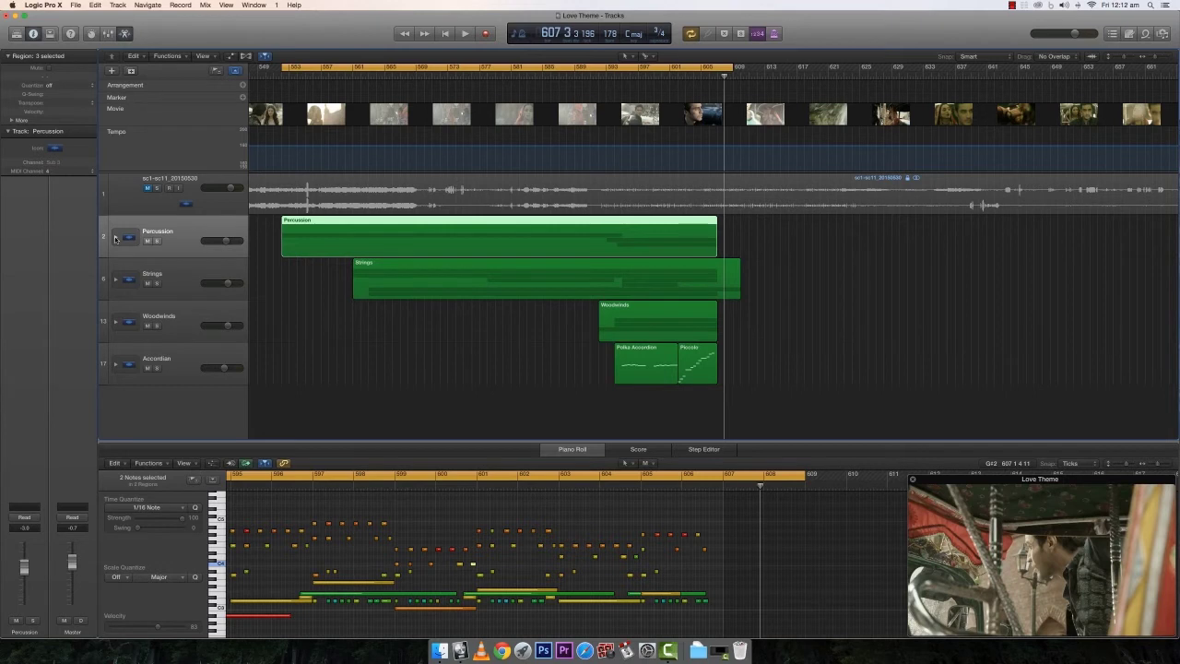
left_click(115, 239)
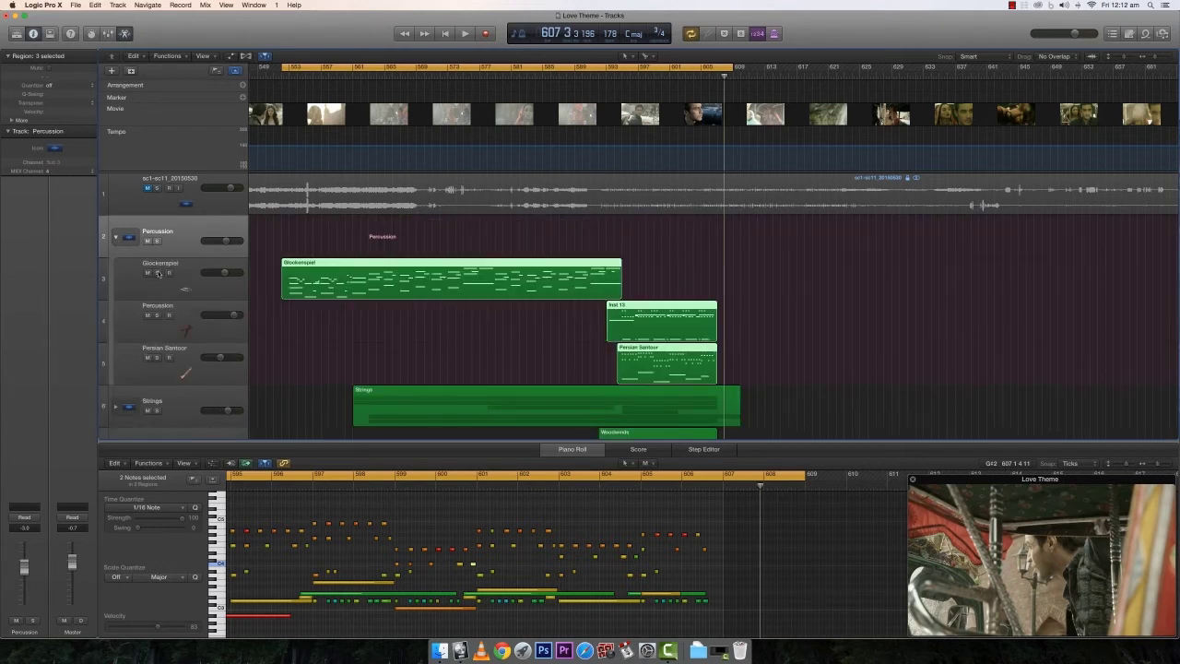
left_click(158, 273)
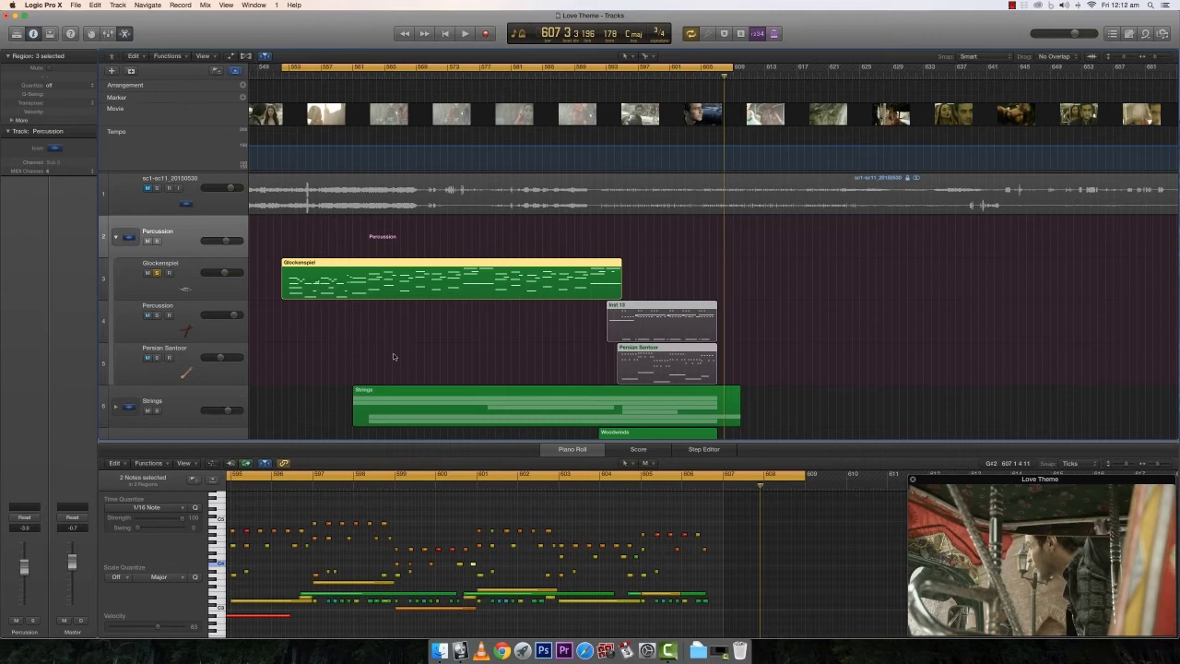
key("space")
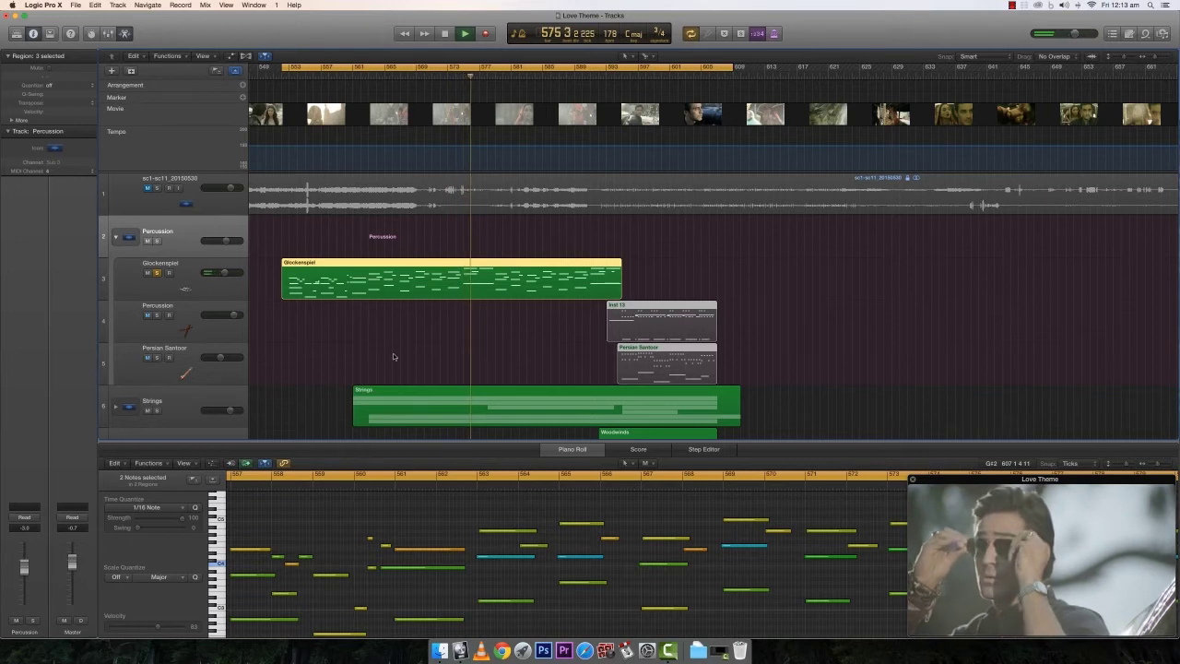
key("space")
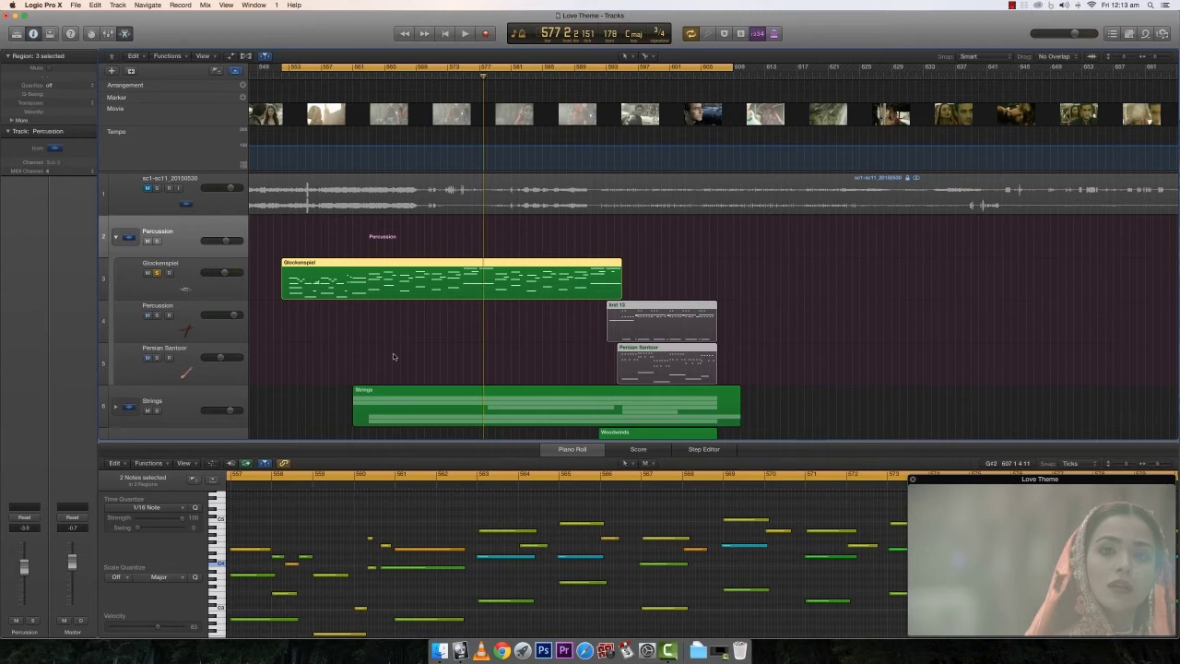
left_click(155, 273)
Audition the Percussion instrument track in solo from bar 593 with cycle mode turned off.
left_click(158, 316)
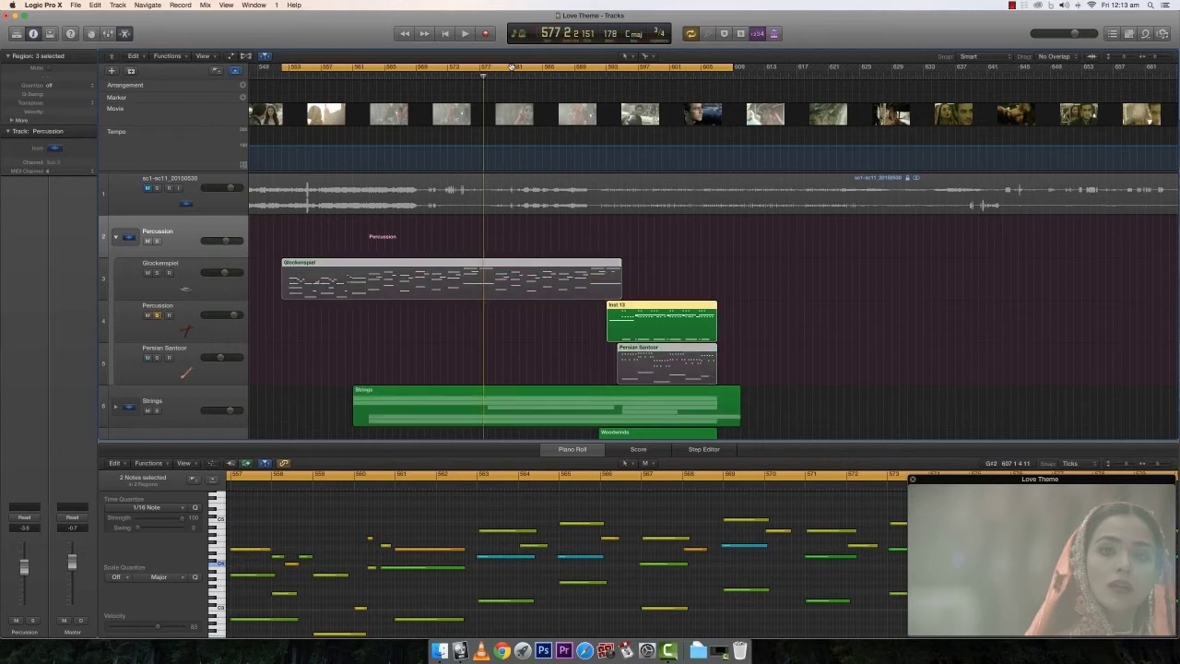
left_click(511, 68)
left_click(605, 79)
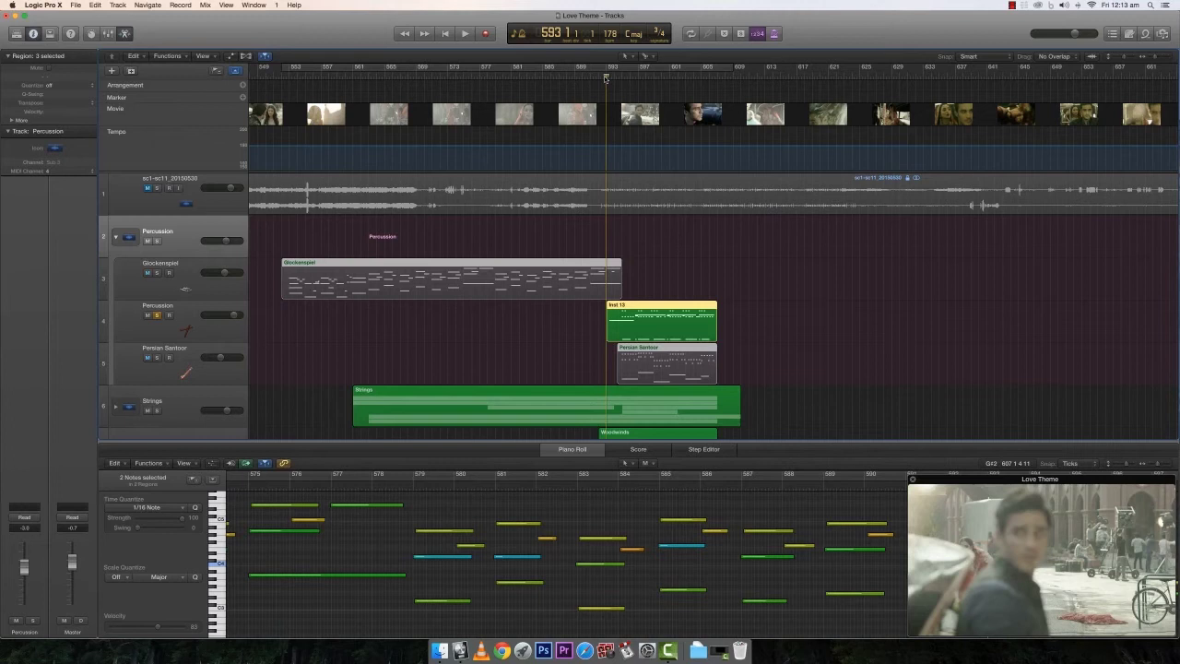
key("space")
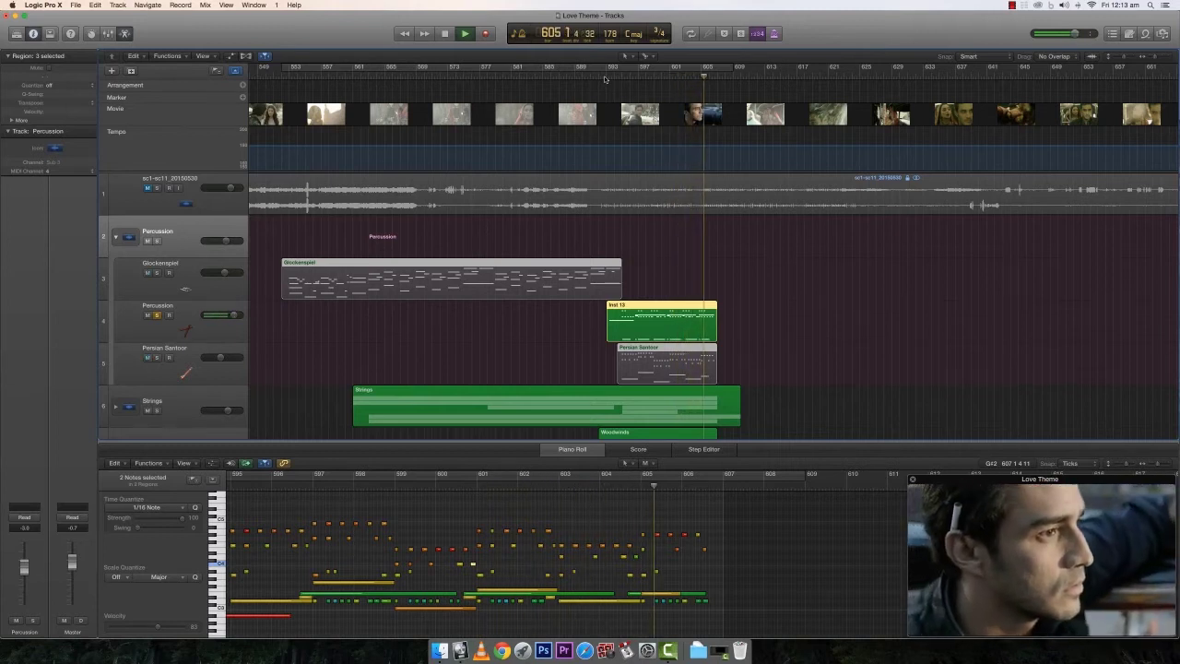
key("space")
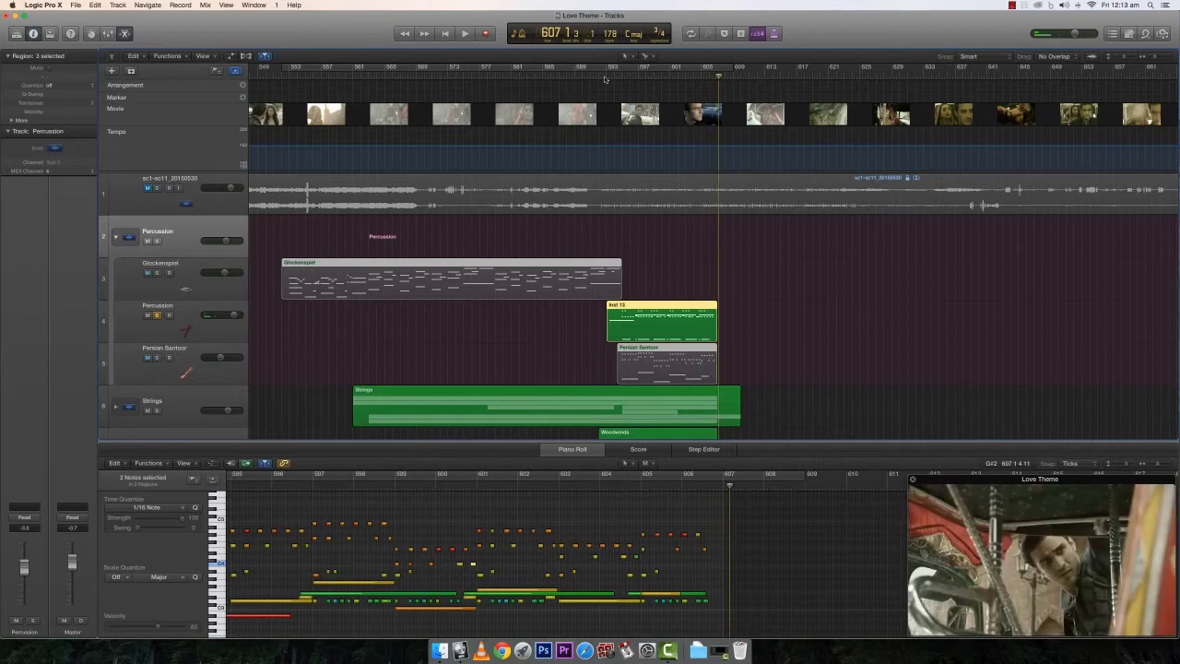
left_click(158, 316)
Audition the Persian Santoor track in solo from the start of its region in bar 594.
left_click(166, 359)
left_click(156, 357)
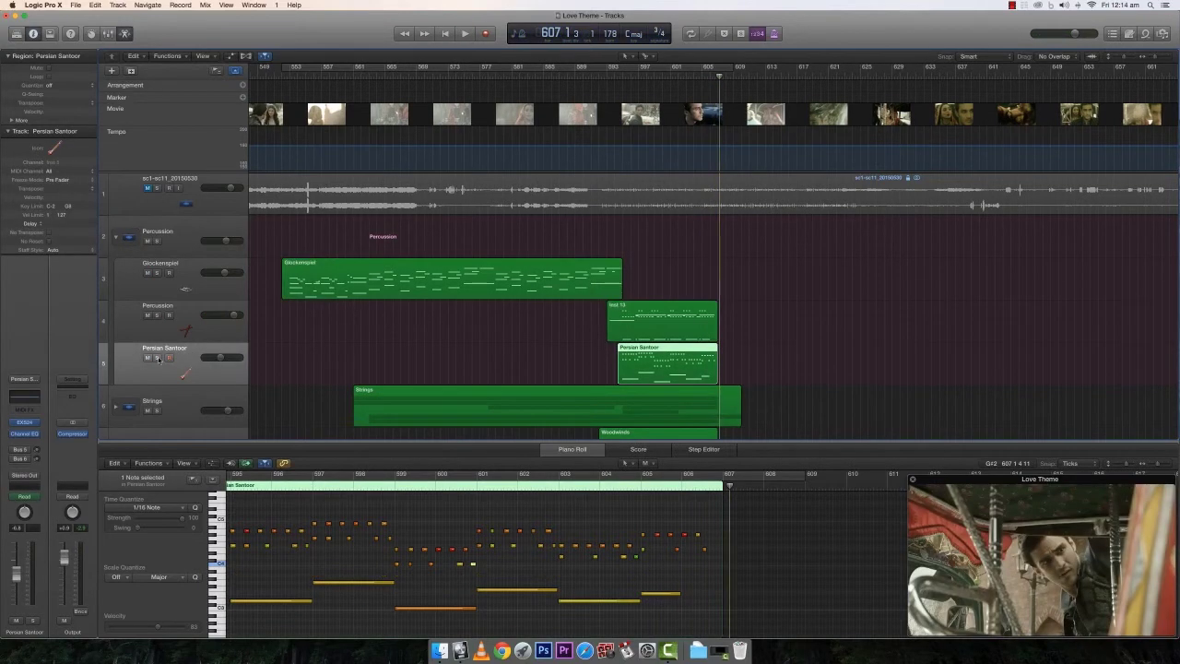
left_click(618, 76)
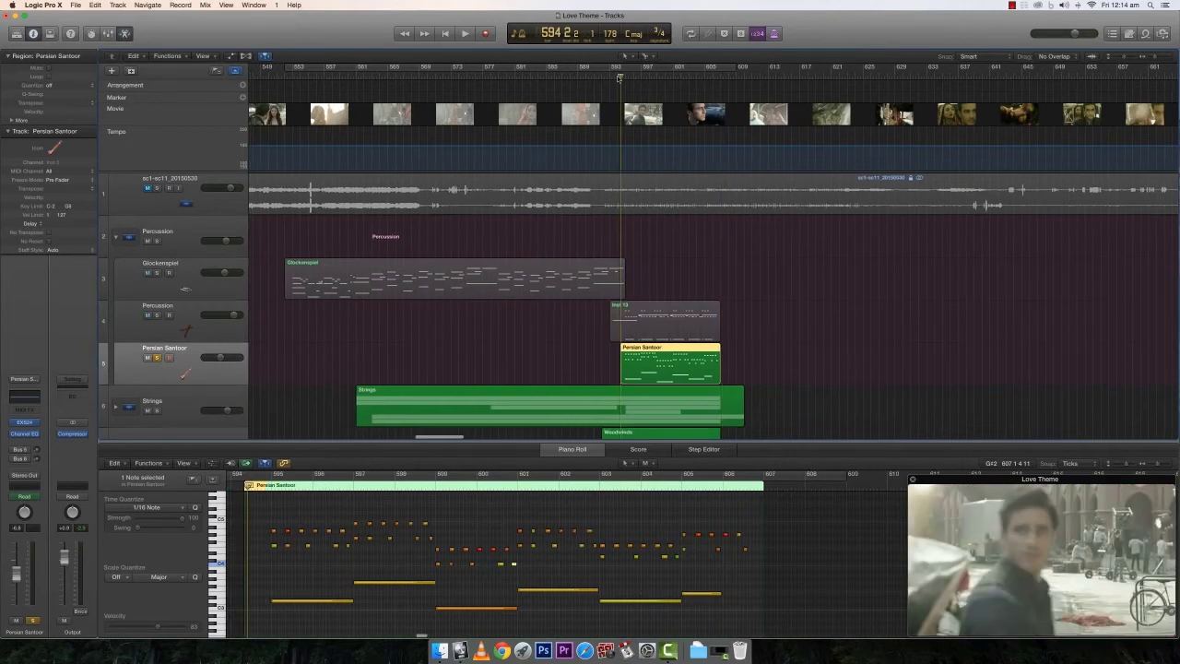
scroll(636, 185, "left", 1)
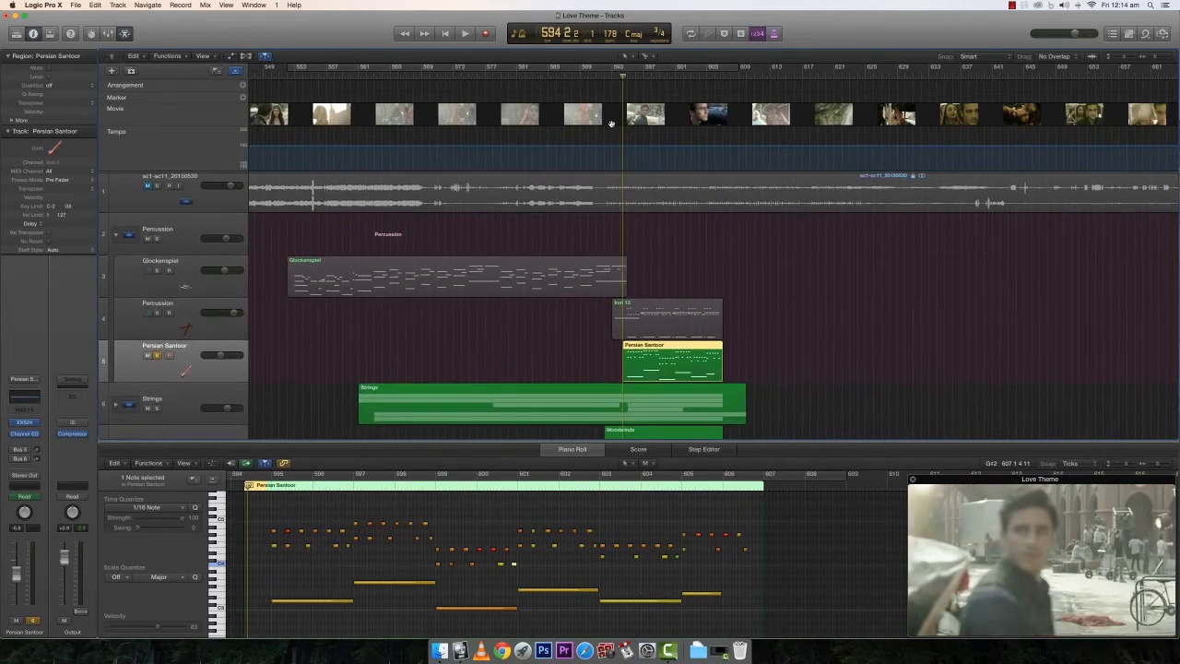
scroll(734, 255, "down", 2)
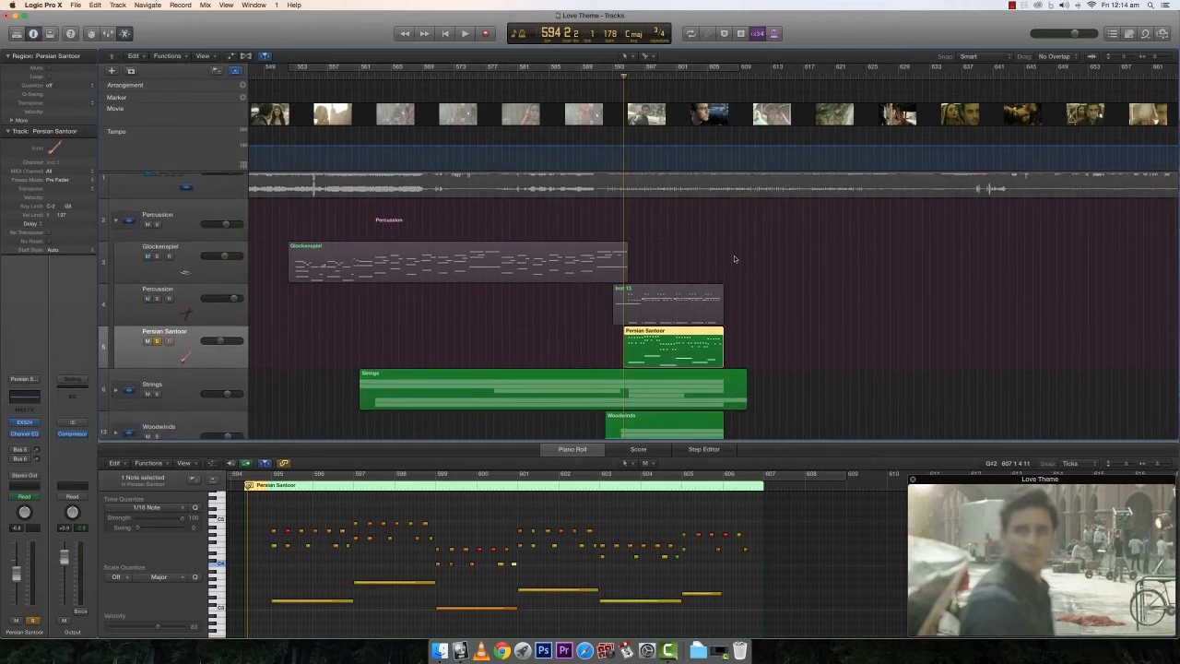
key("space")
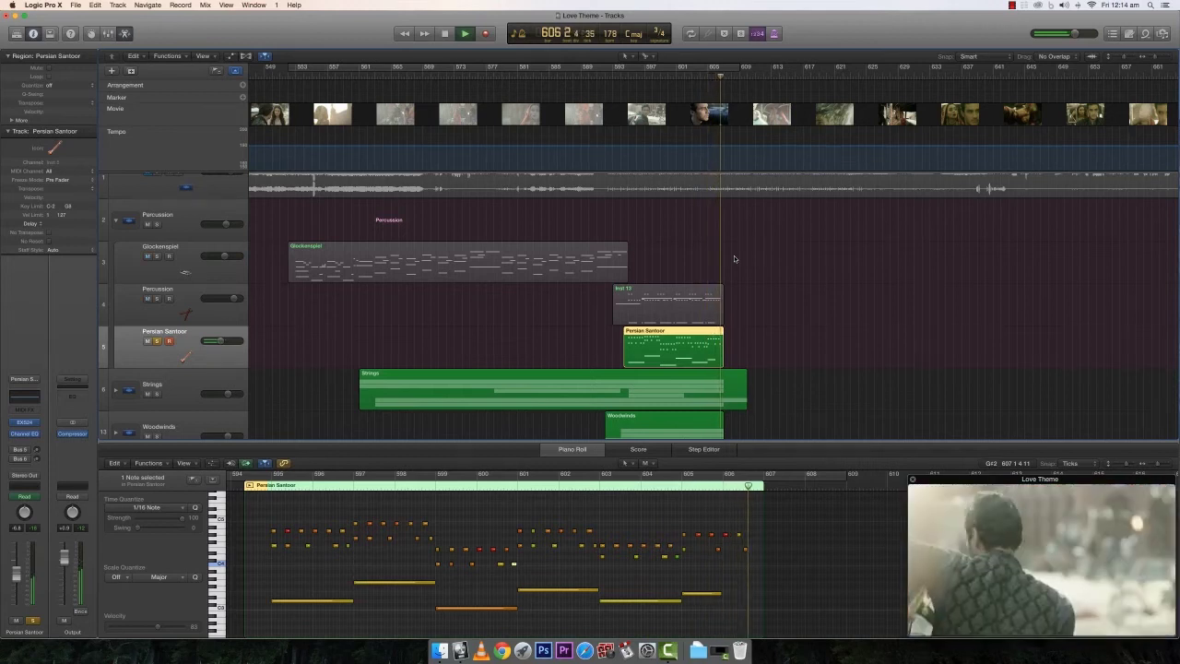
key("space")
left_click(157, 340)
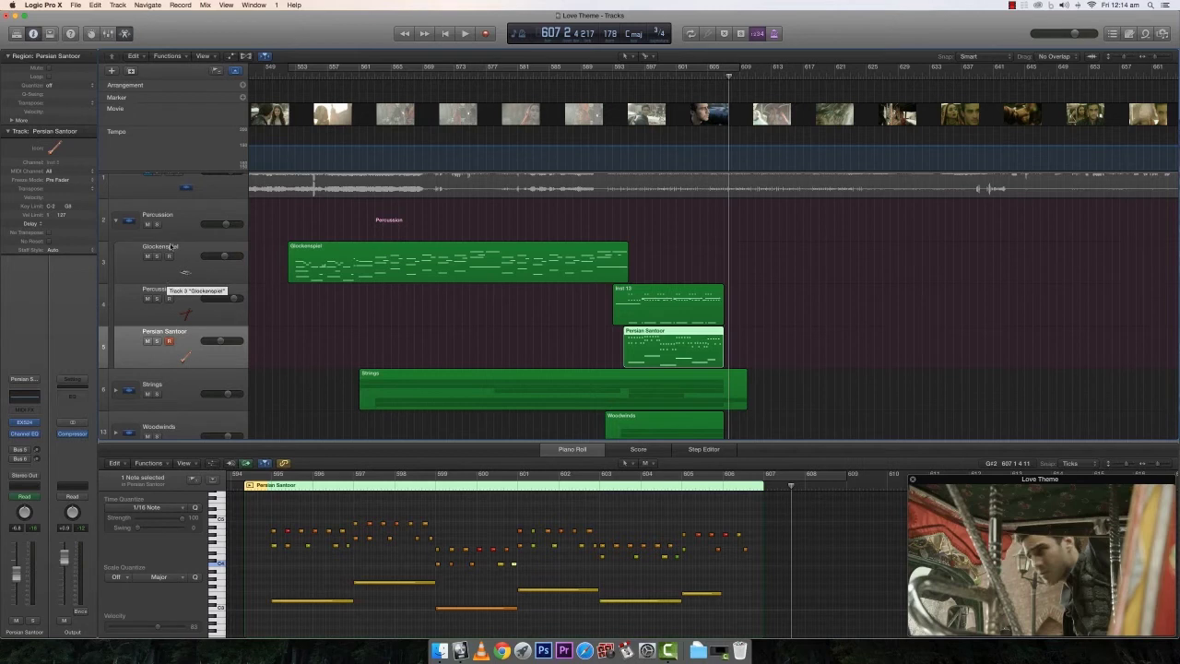
Collapse the Percussion stack and expand the Strings stack.
left_click(144, 234)
left_click(115, 222)
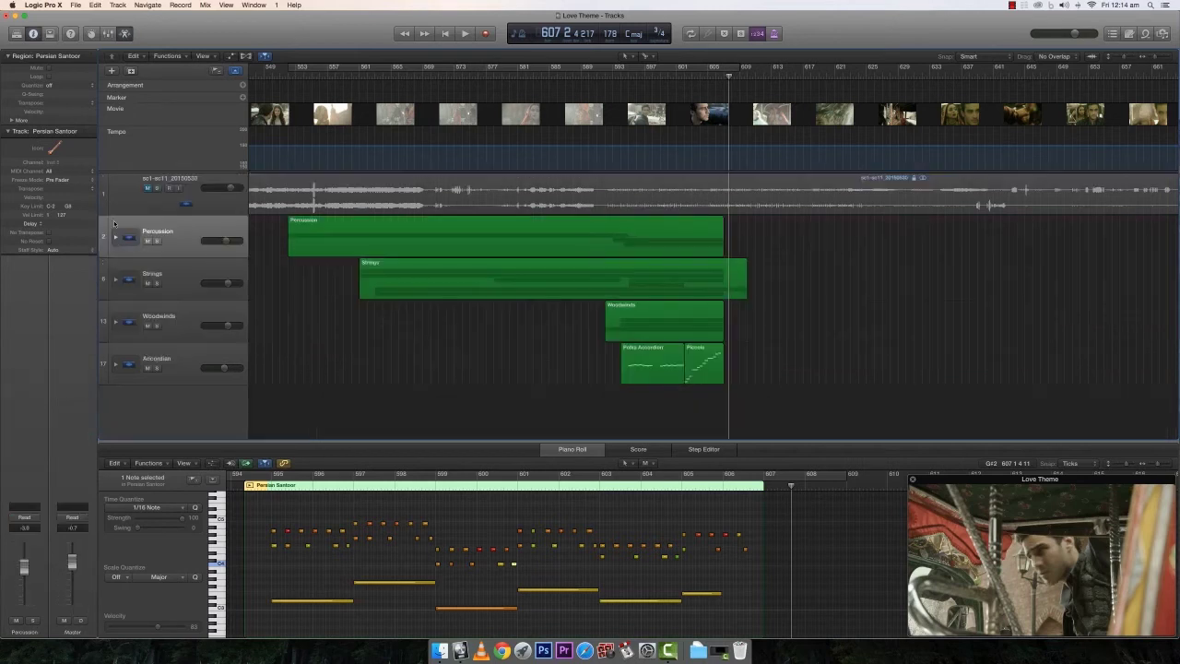
left_click(115, 279)
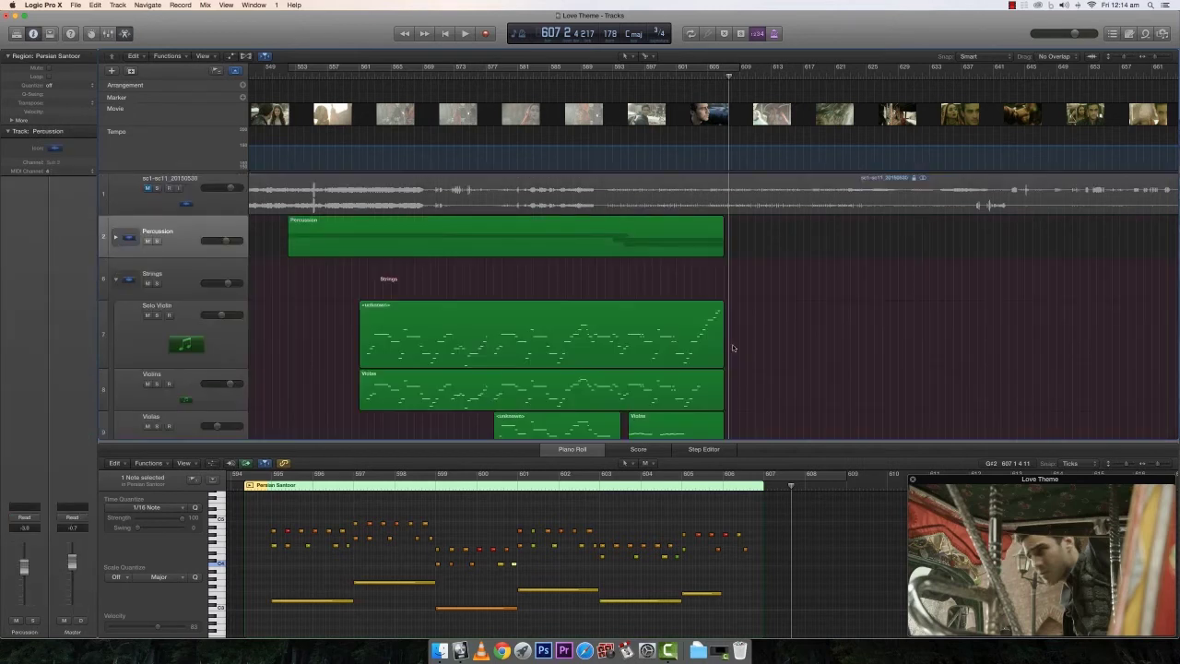
Audition the Solo Violin track of the Strings stack in solo from the start of its region at bar 561.
scroll(734, 346, "down", 5)
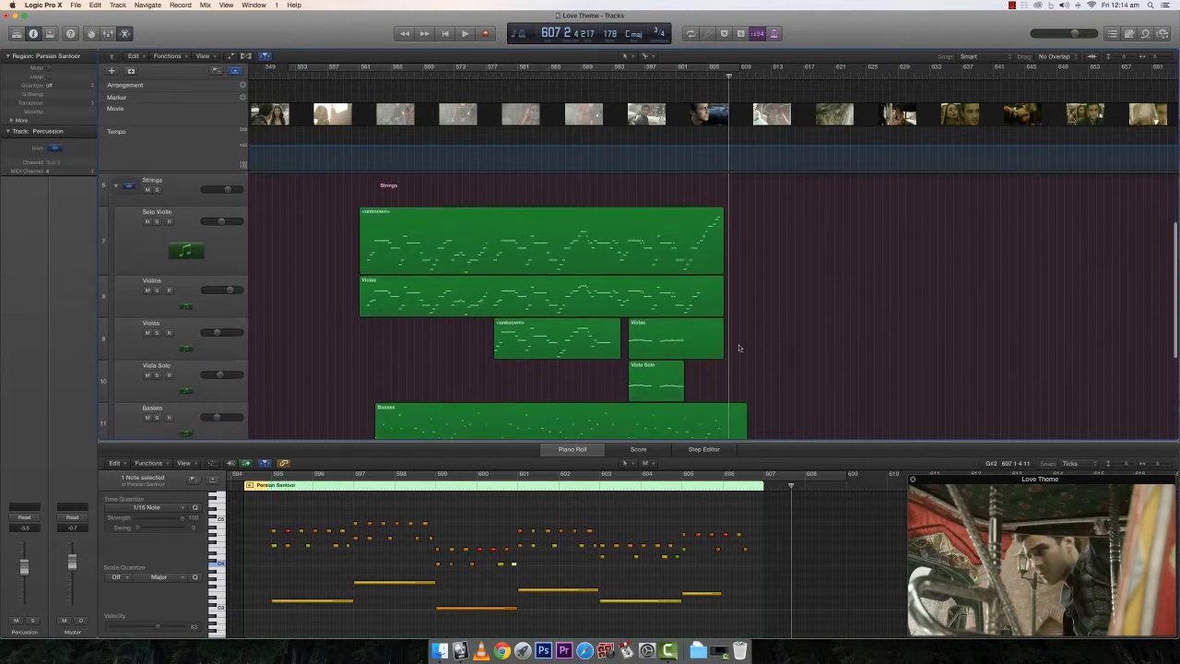
scroll(738, 348, "down", 2)
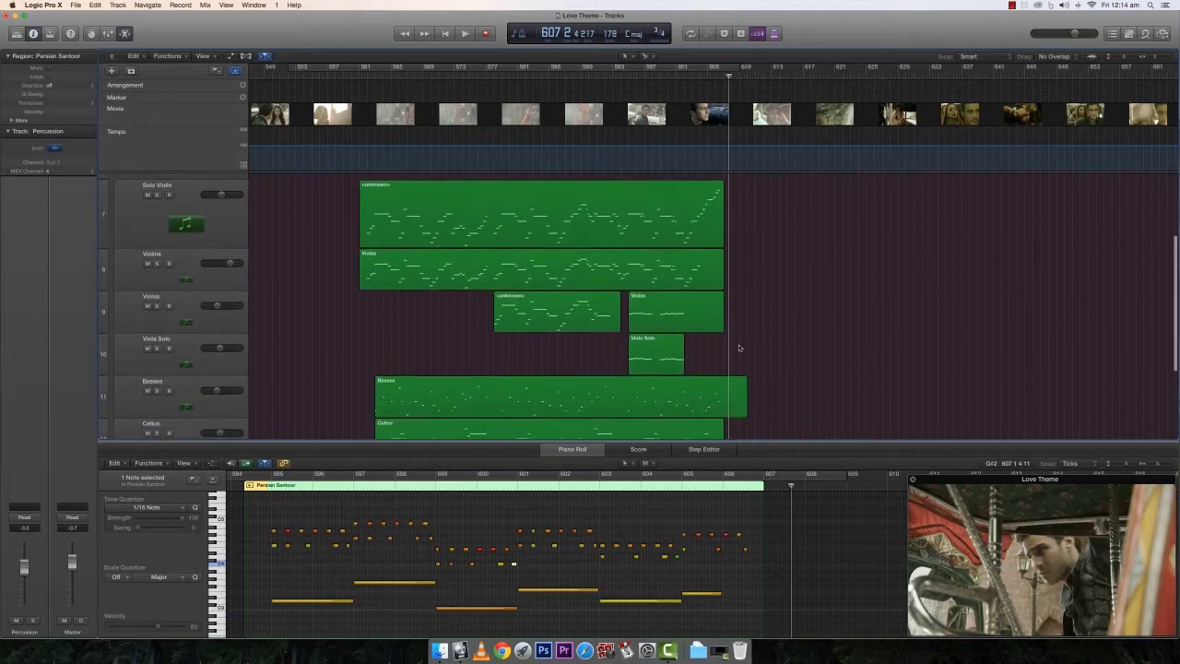
scroll(738, 347, "down", 1)
scroll(738, 344, "up", 1)
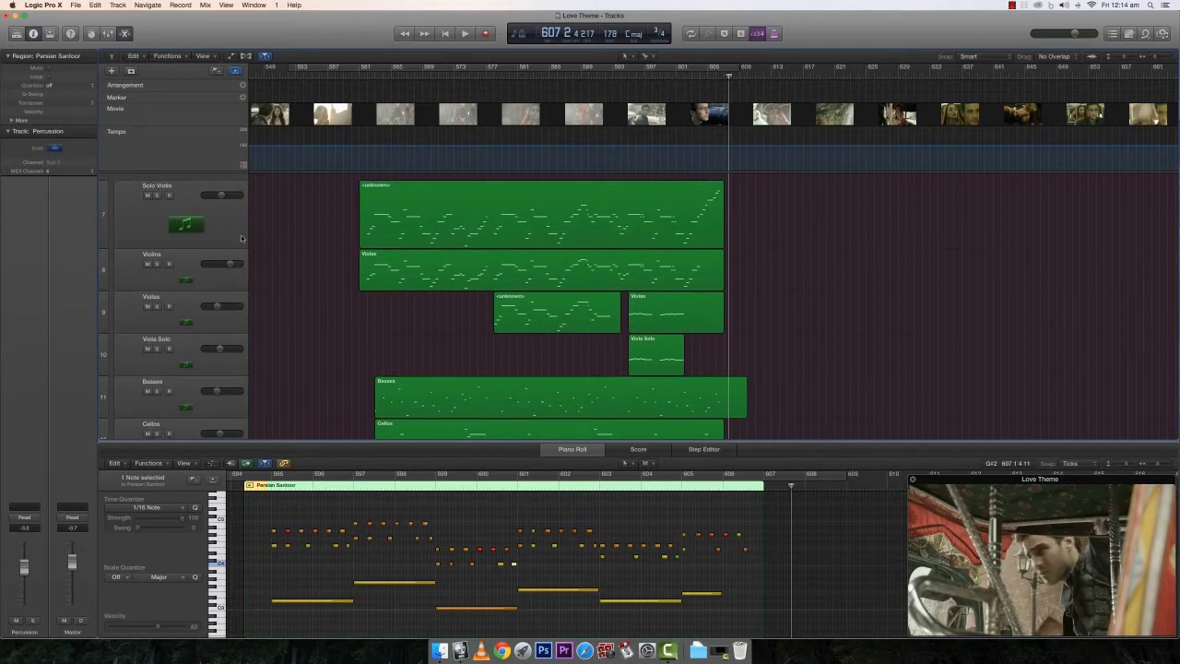
scroll(241, 238, "up", 2)
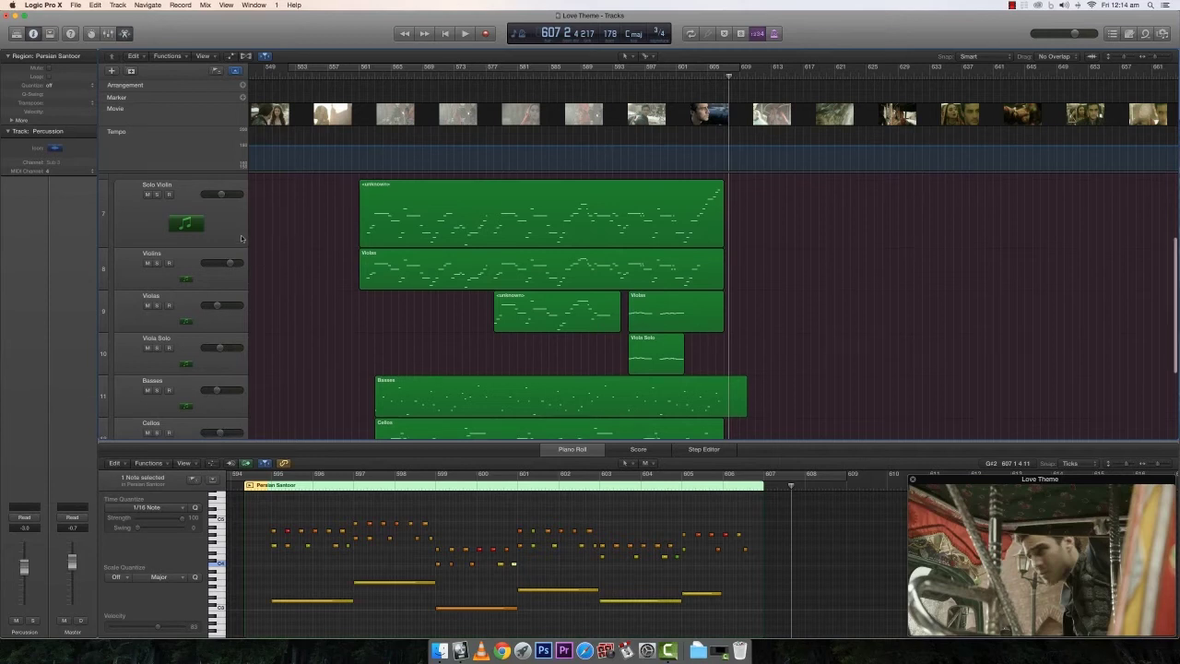
scroll(242, 237, "down", 1)
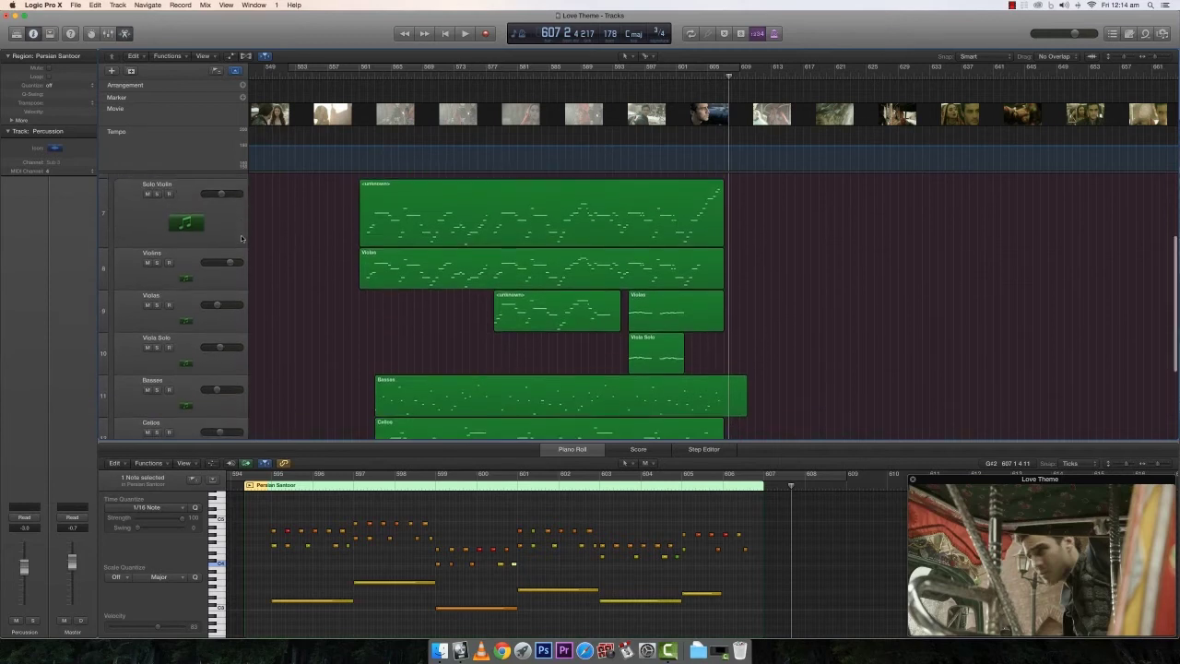
left_click(234, 232)
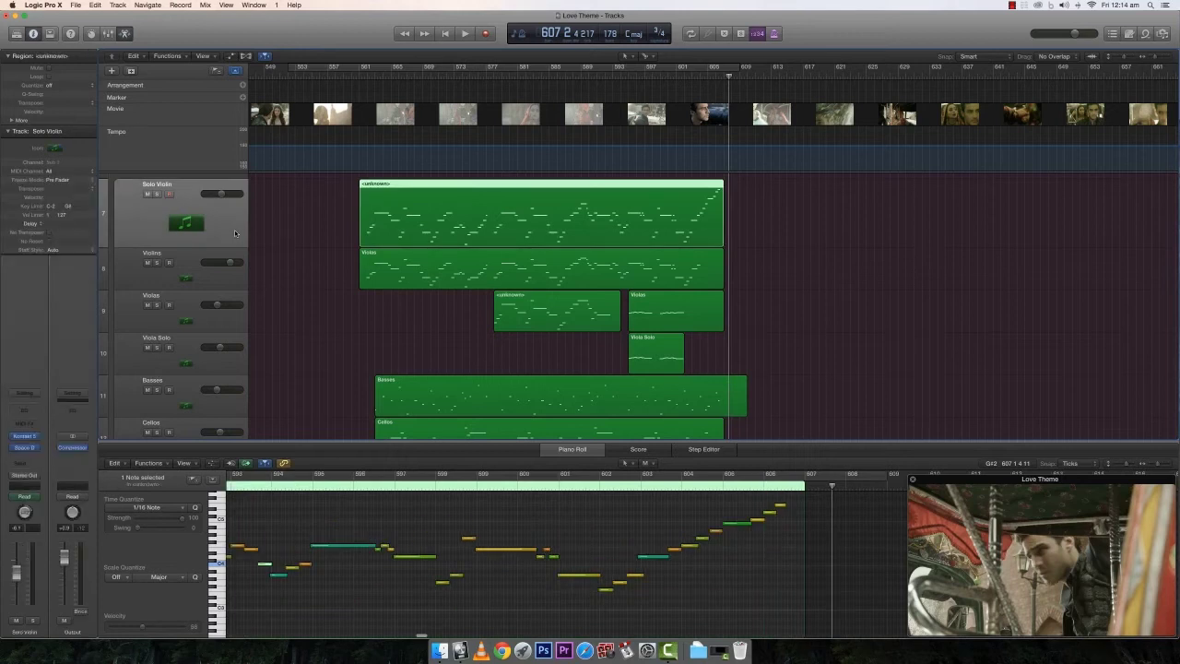
left_click(156, 195)
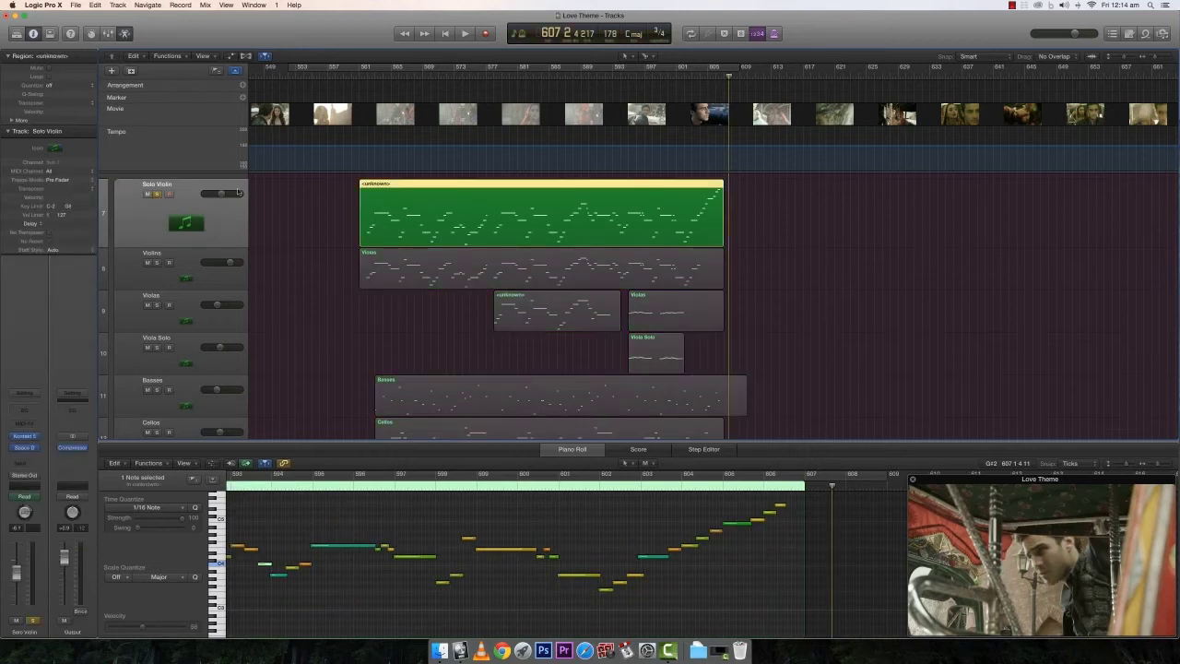
left_click(358, 77)
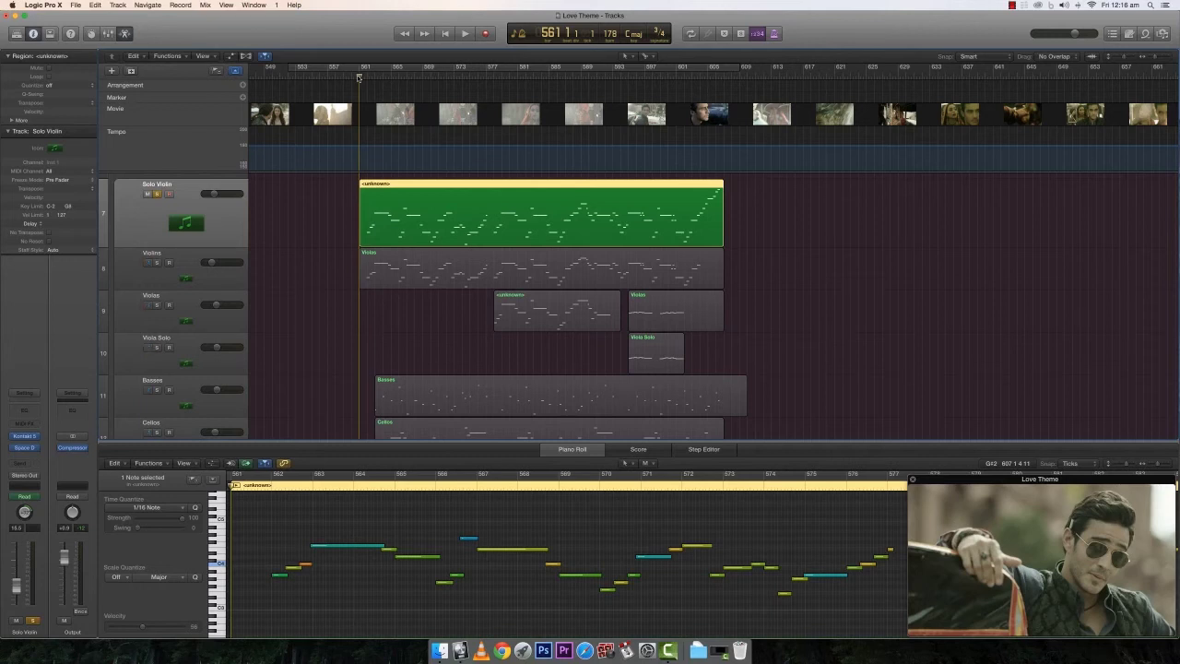
key("space")
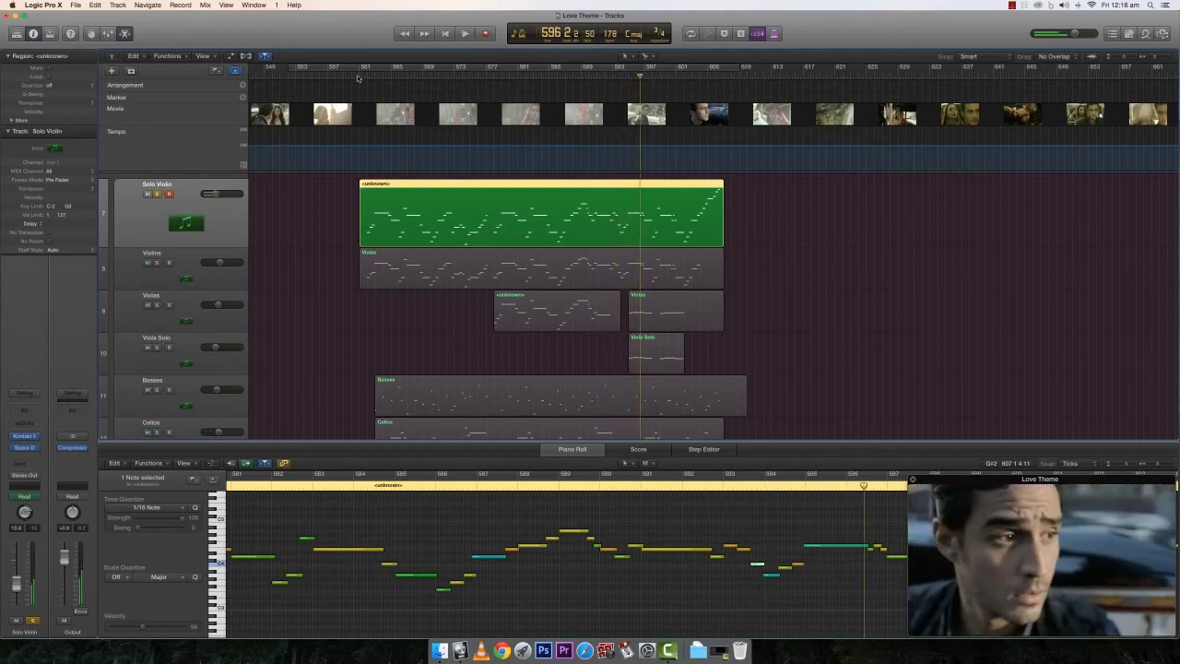
Add the Violins track to the solo and audition it together with the Solo Violin from bar 561.
left_click(357, 74)
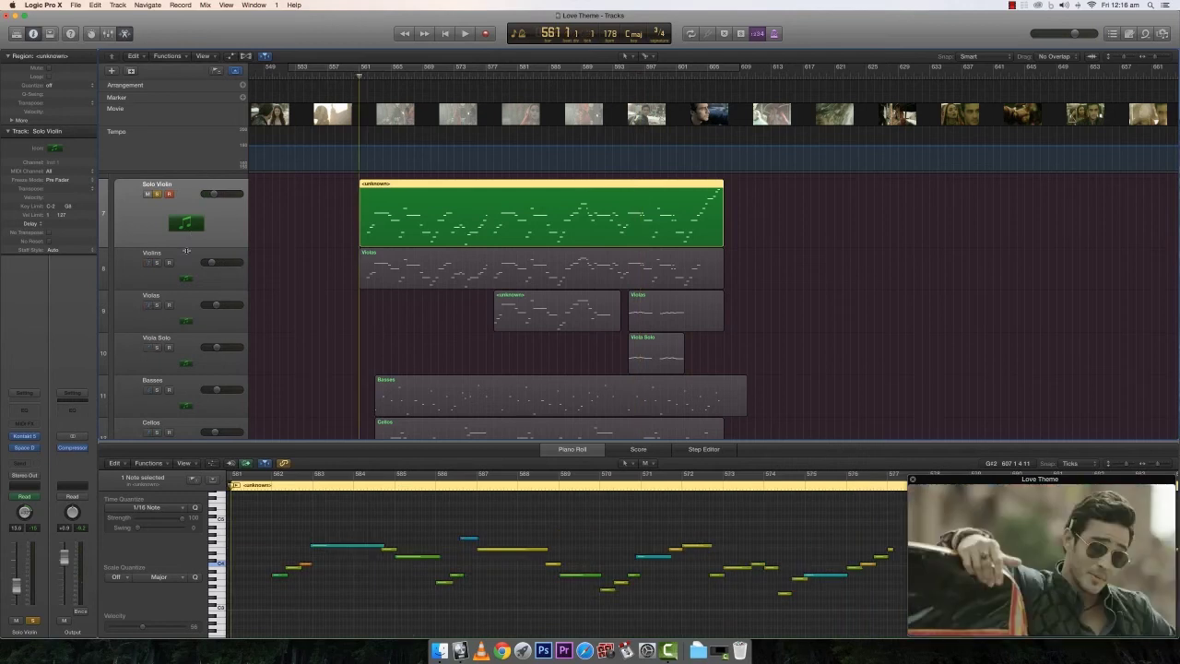
scroll(192, 266, "up", 1)
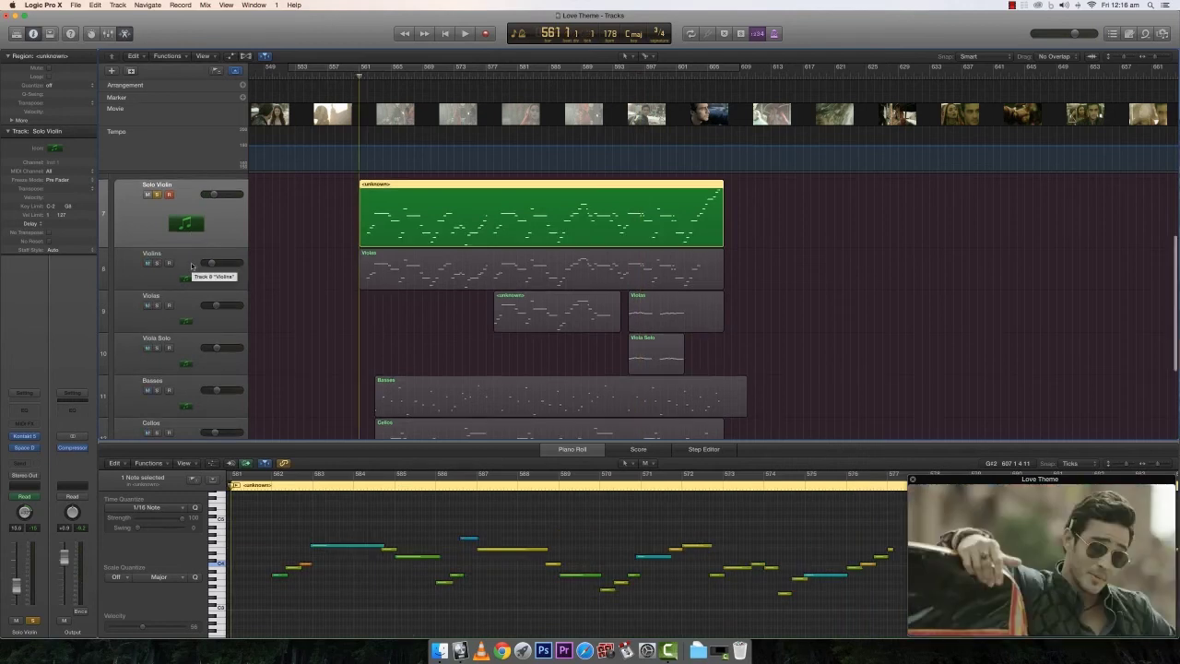
left_click(156, 264)
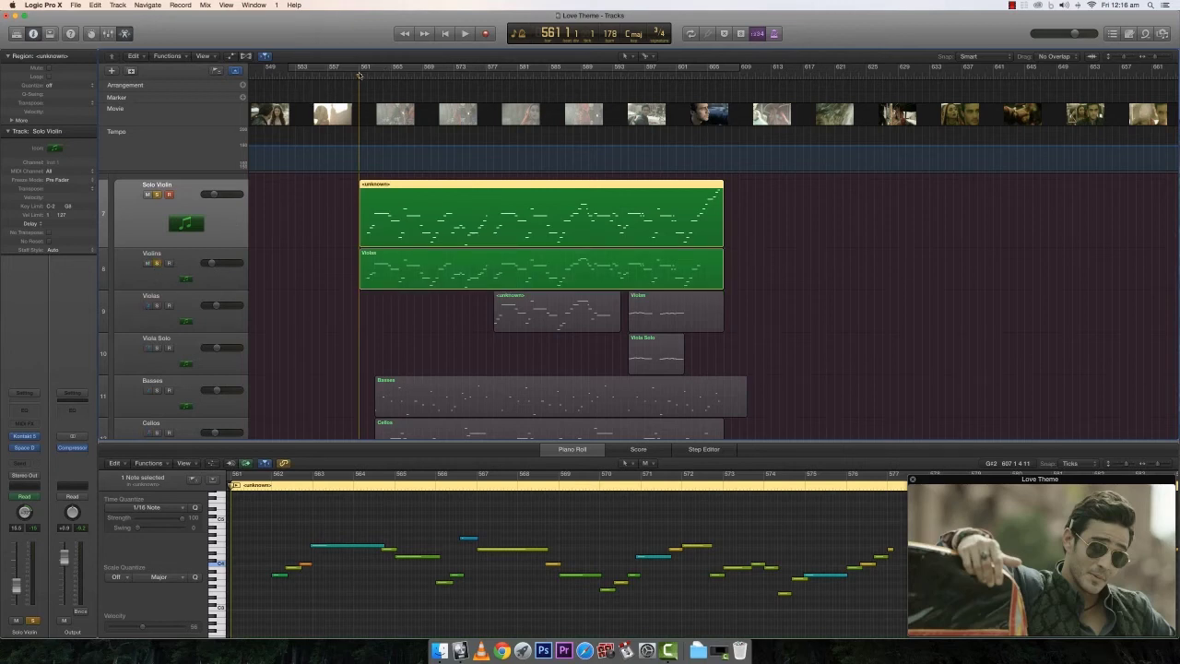
left_click(359, 77)
key("space")
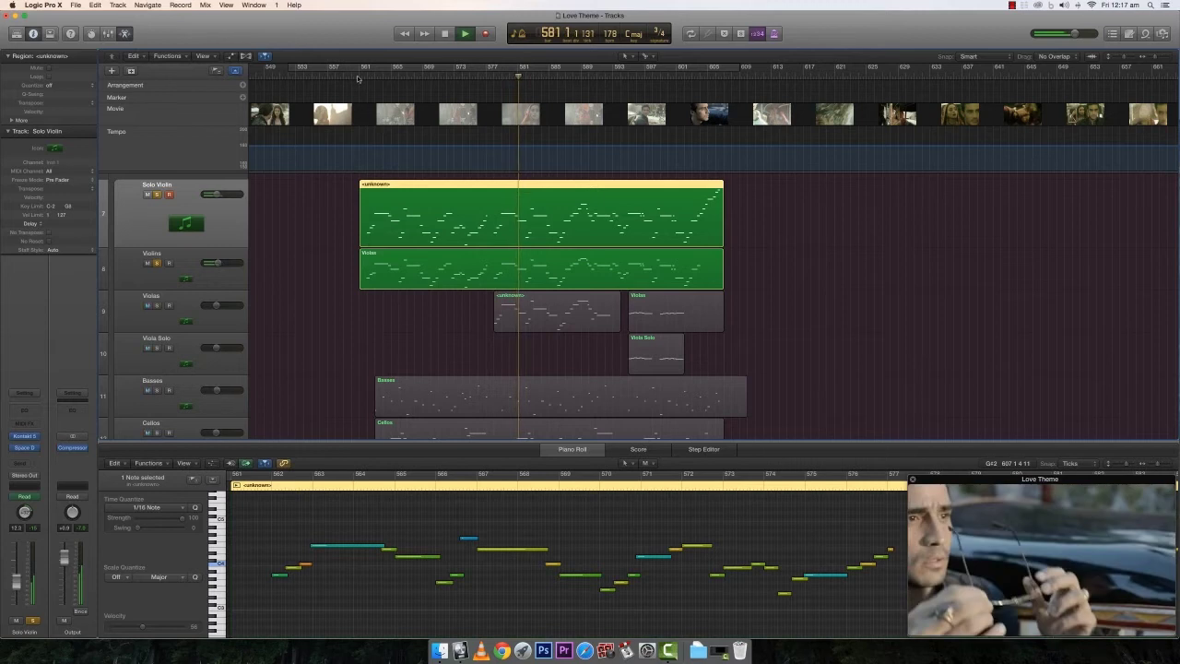
scroll(350, 277, "left", 3)
key("space")
Solo the Violas track as well and audition it with both violin tracks from bar 577.
left_click(230, 320)
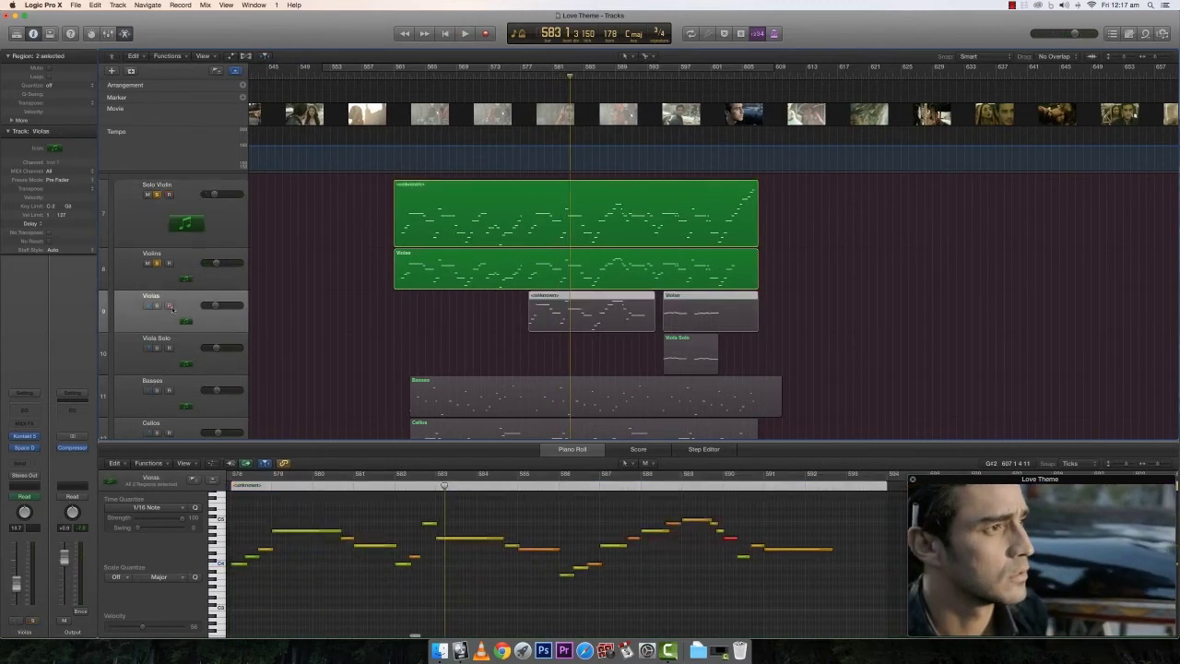
left_click(156, 306)
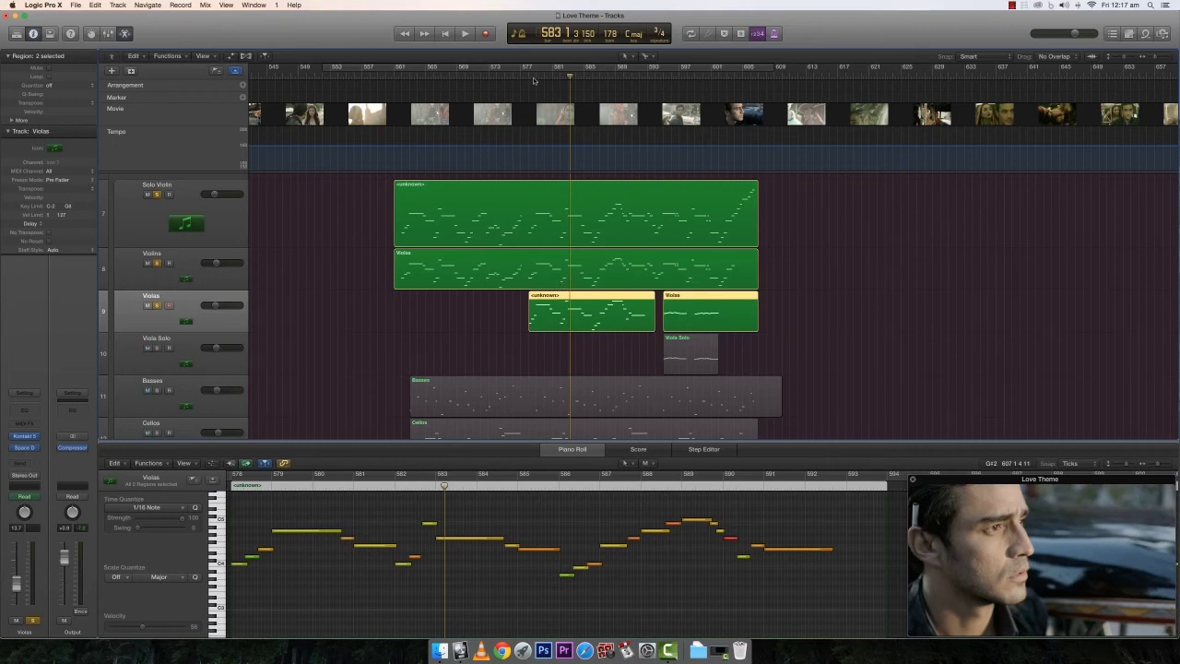
left_click(530, 77)
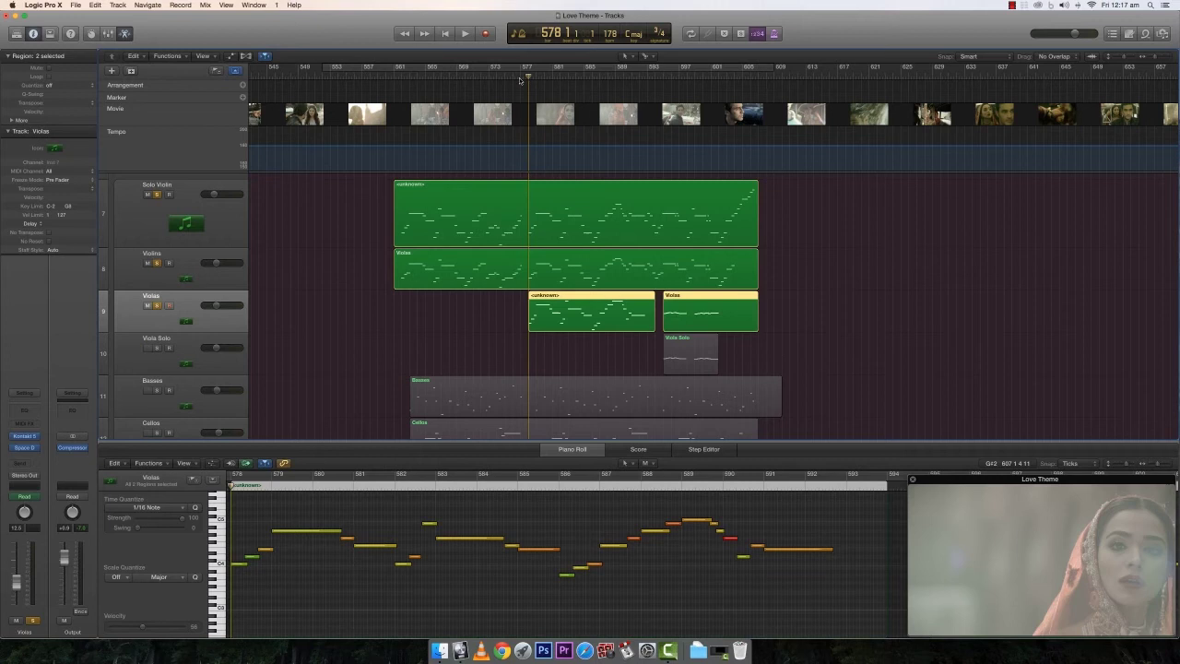
left_click(520, 78)
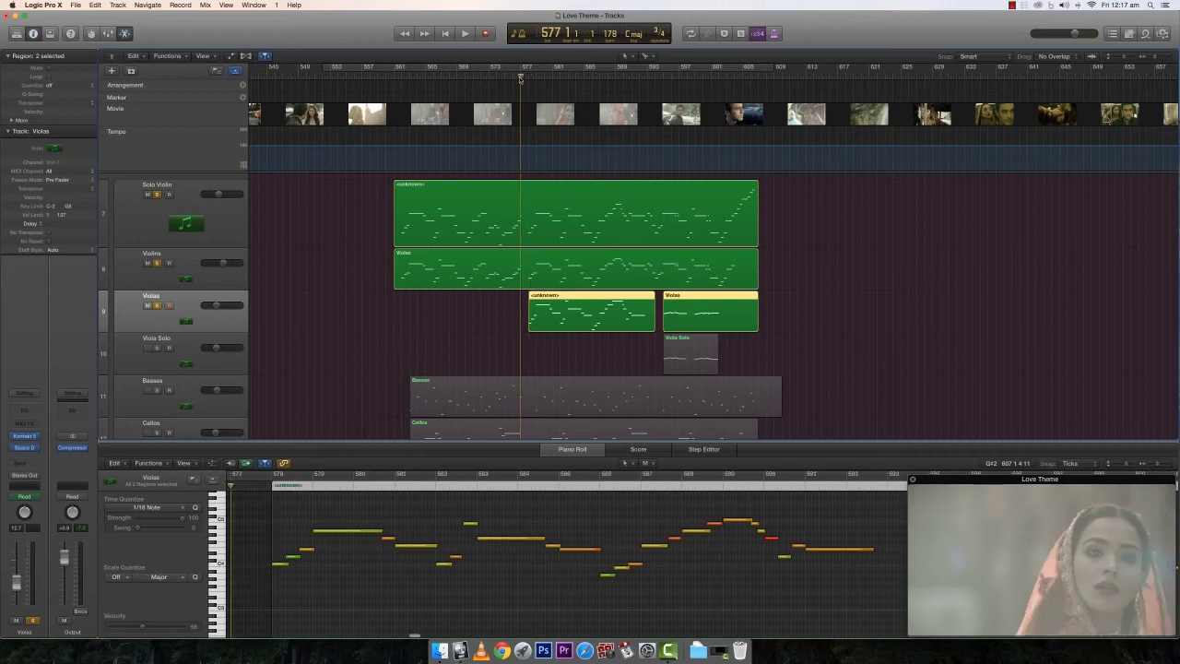
left_click(465, 34)
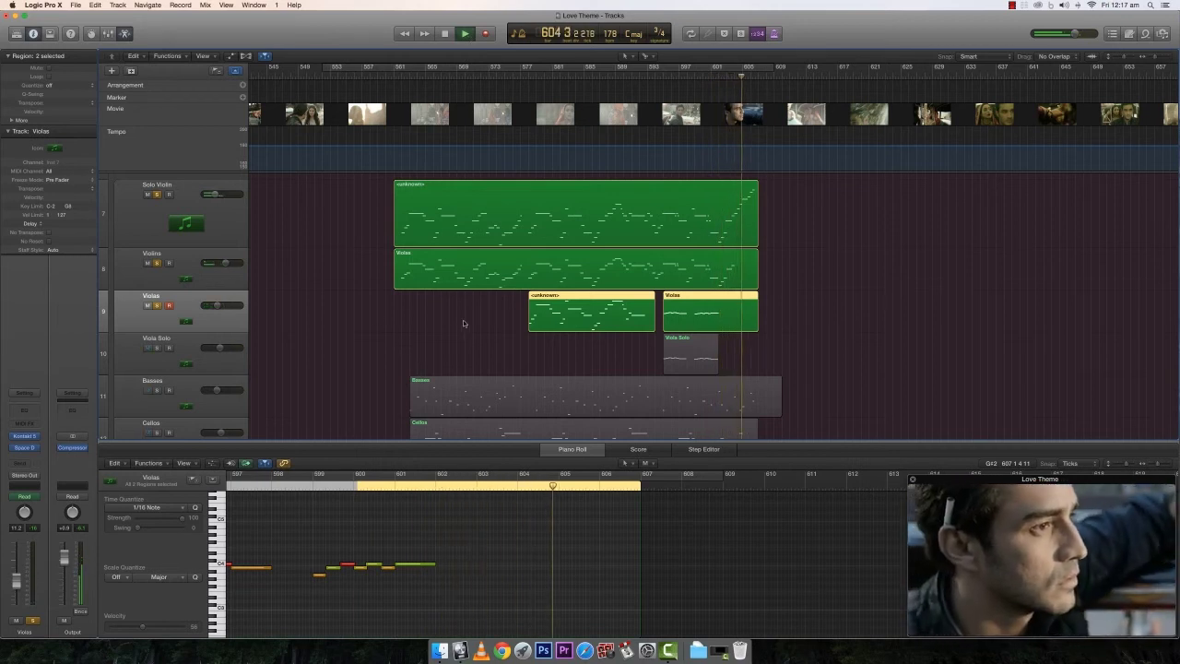
key("space")
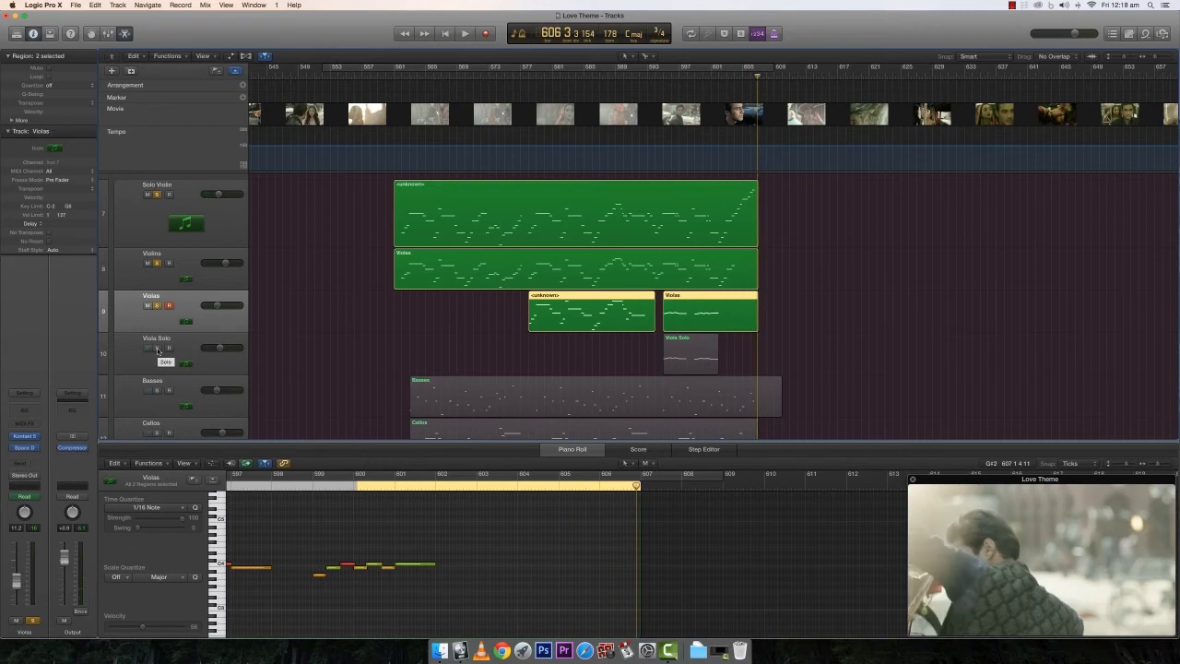
Add the Viola Solo track to the soloed strings and audition them from just before its region in bar 594.
left_click(157, 348)
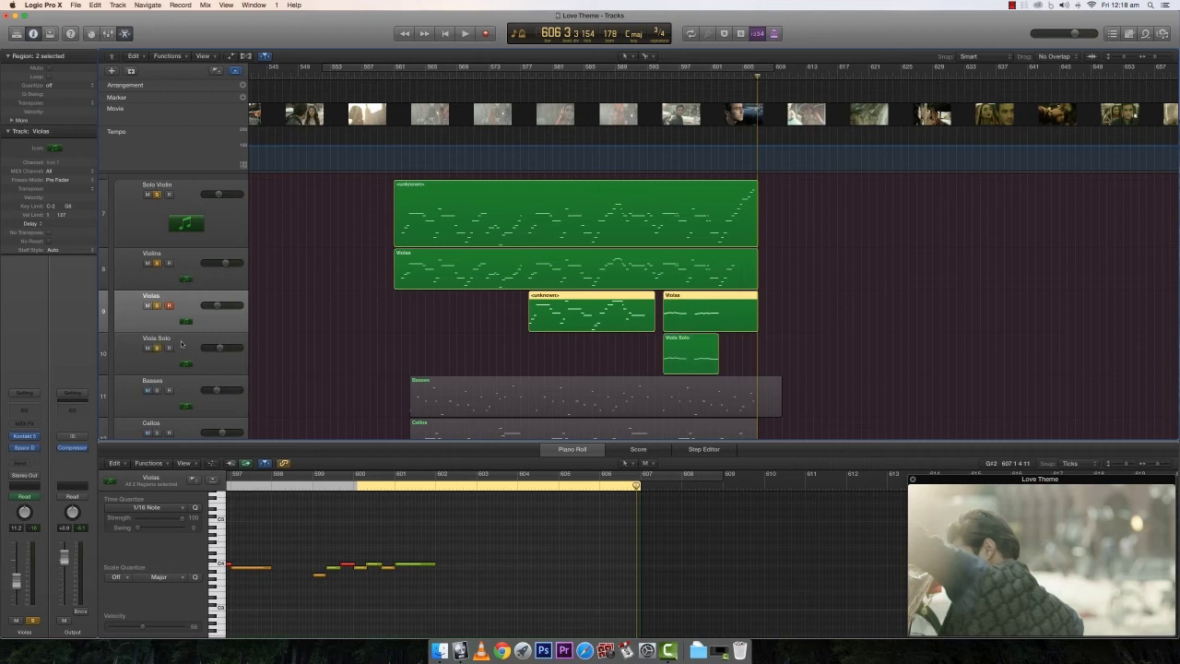
left_click(664, 77)
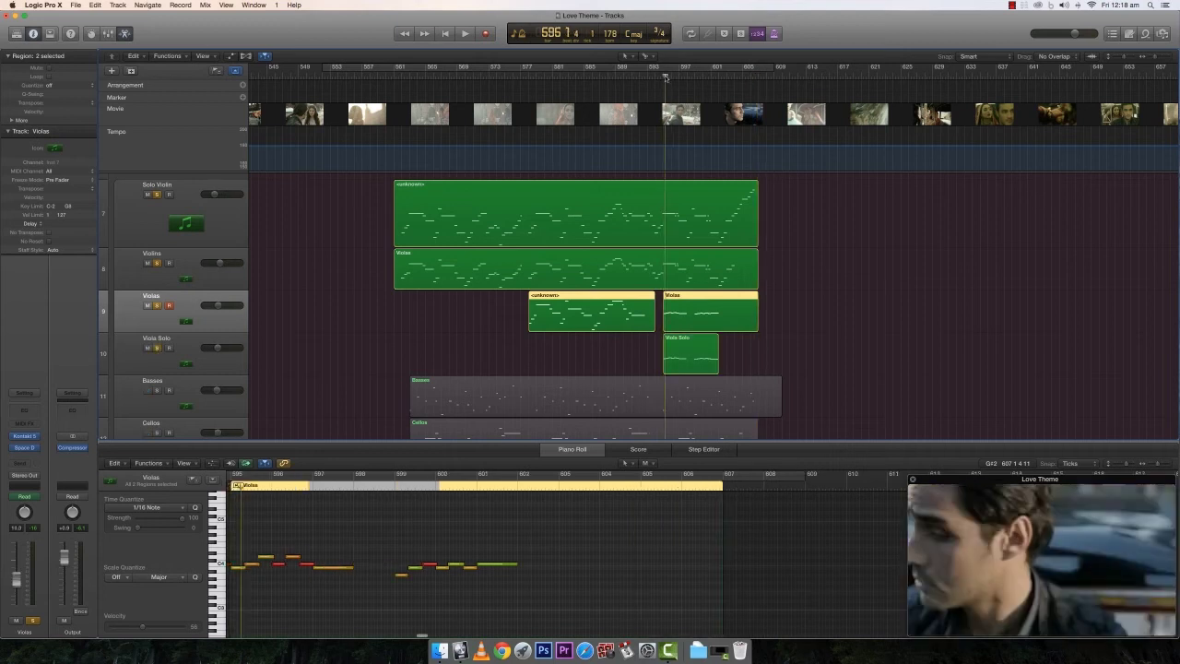
left_click(659, 77)
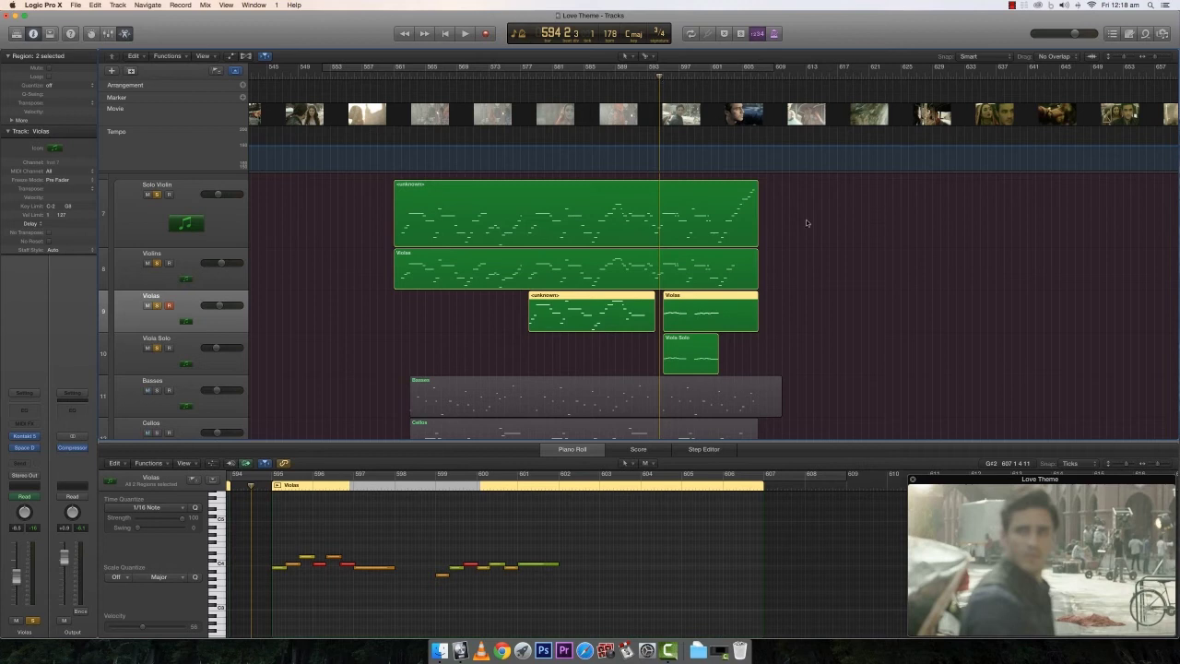
scroll(805, 219, "down", 2)
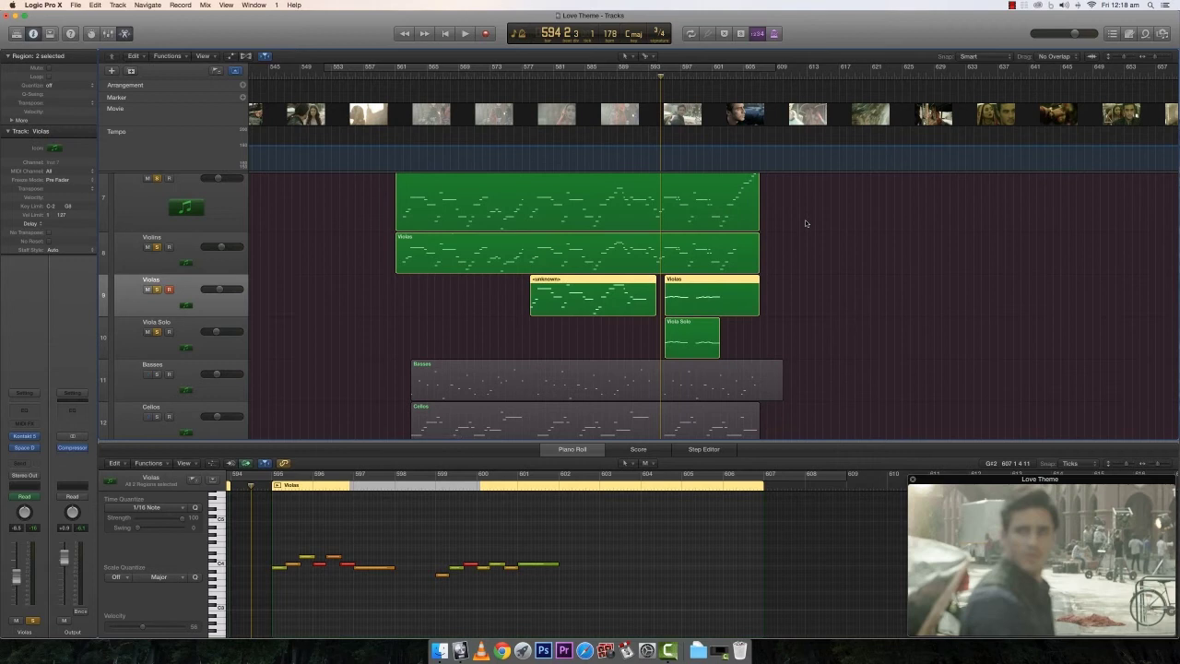
scroll(805, 220, "down", 2)
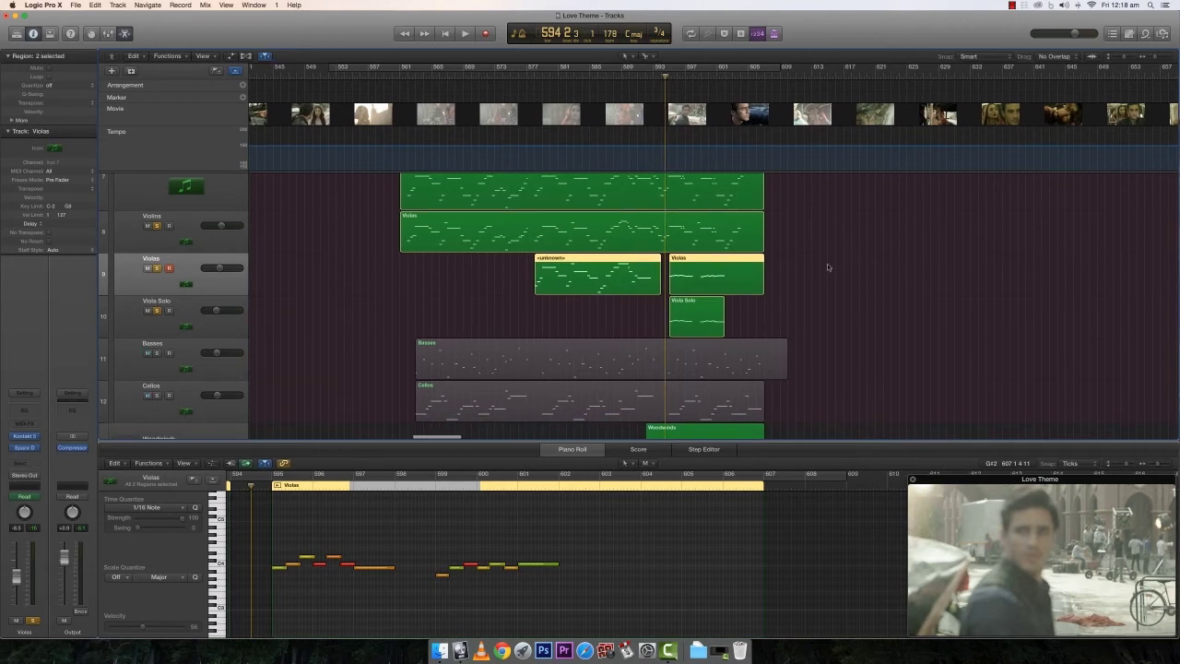
key("space")
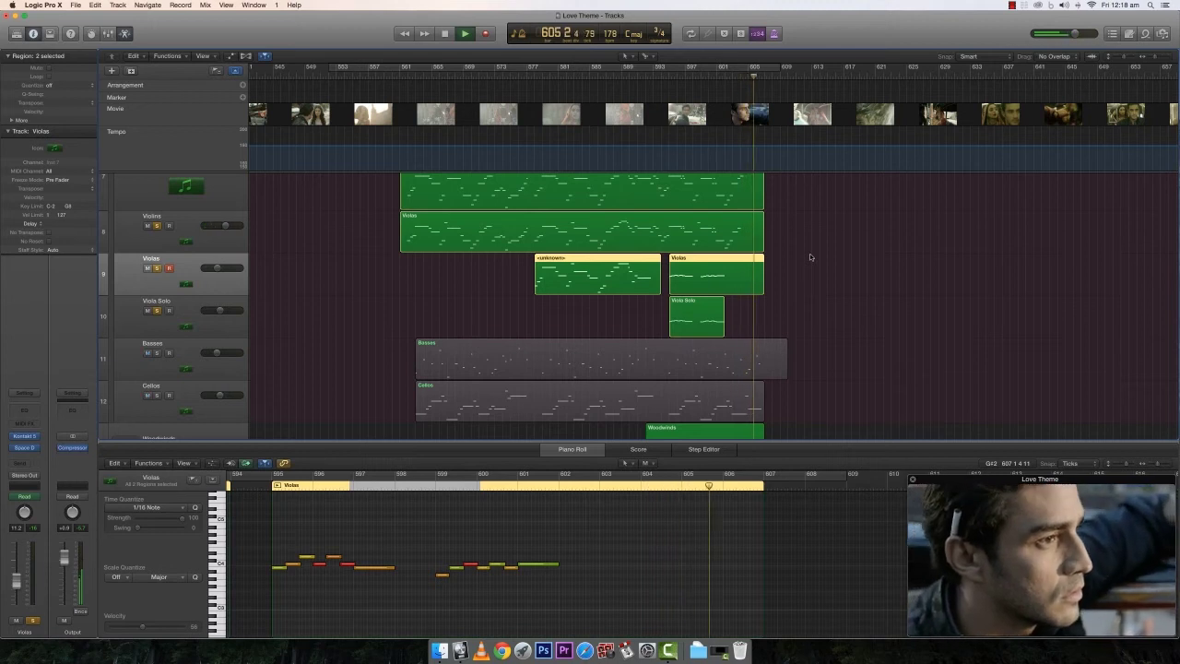
key("space")
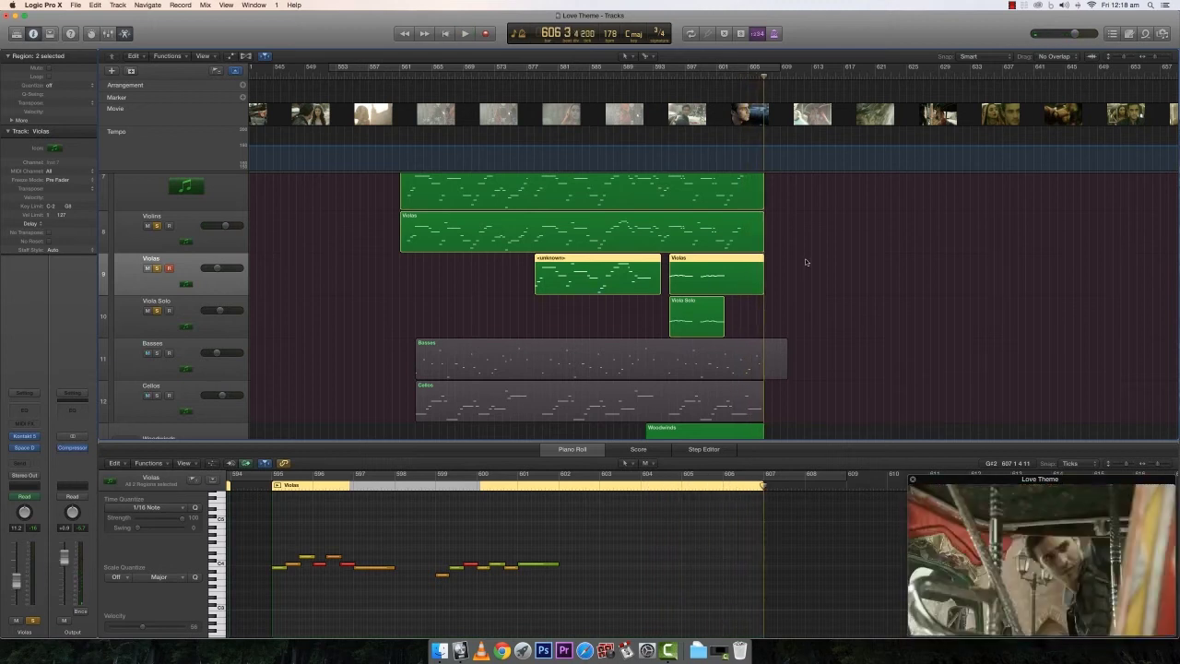
Move the Cellos track above Basses, add it to the solo, and audition the soloed strings from bar 561.
scroll(805, 262, "down", 2)
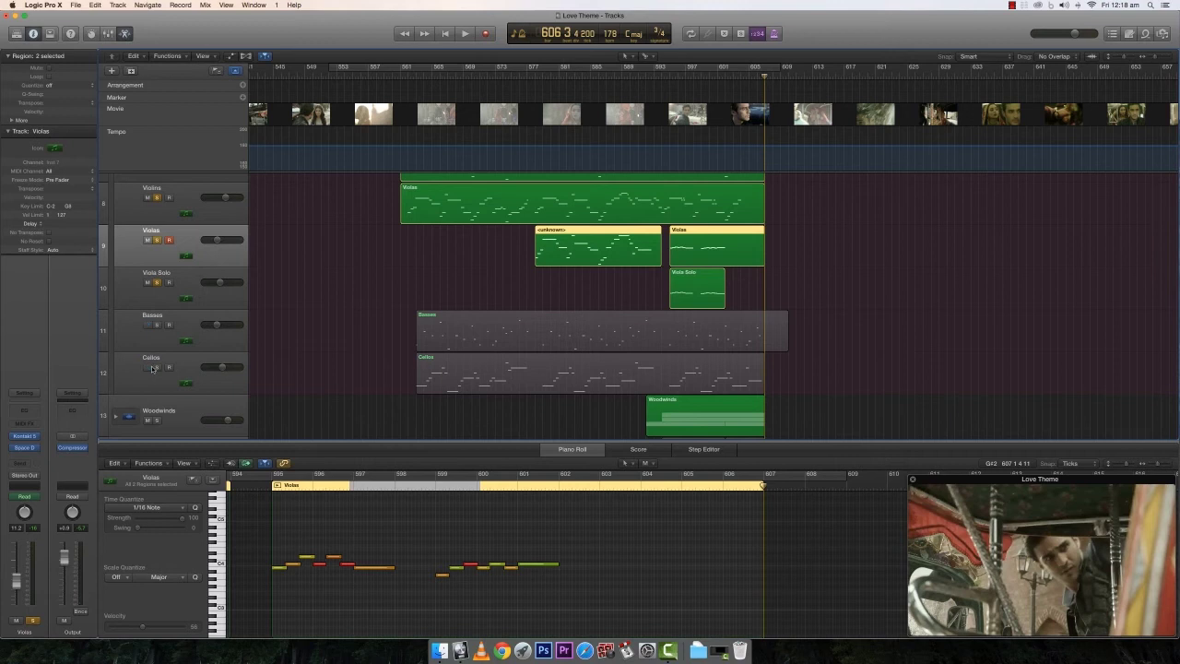
left_click_drag(178, 363, 184, 330)
left_click(156, 325)
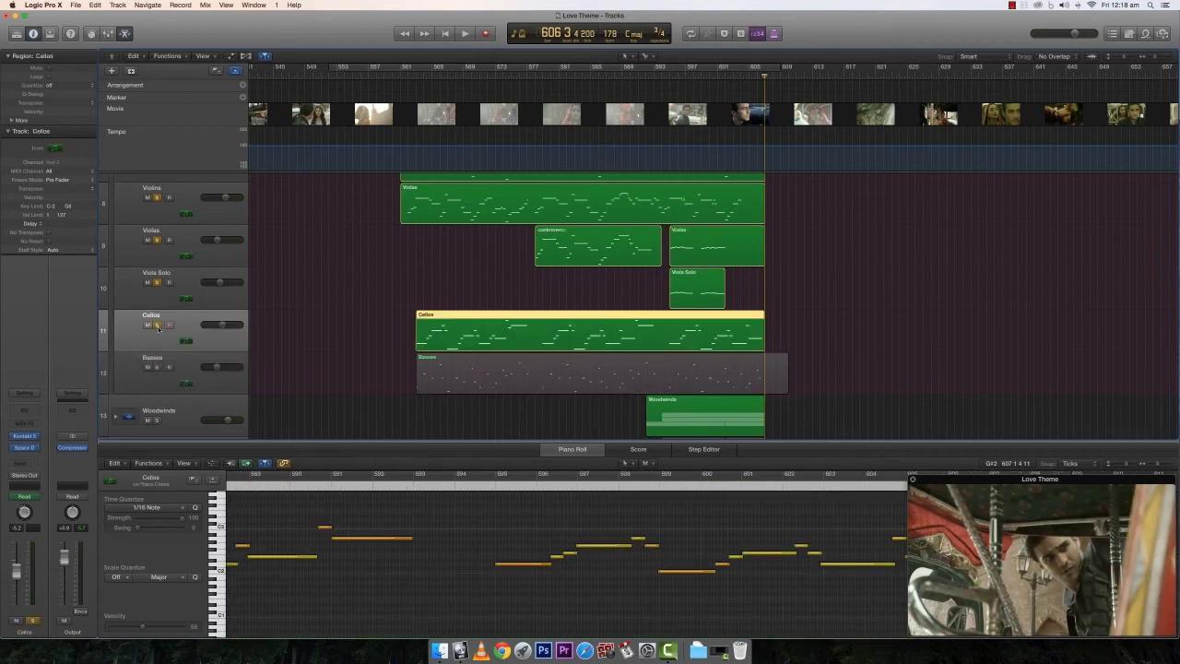
left_click(406, 77)
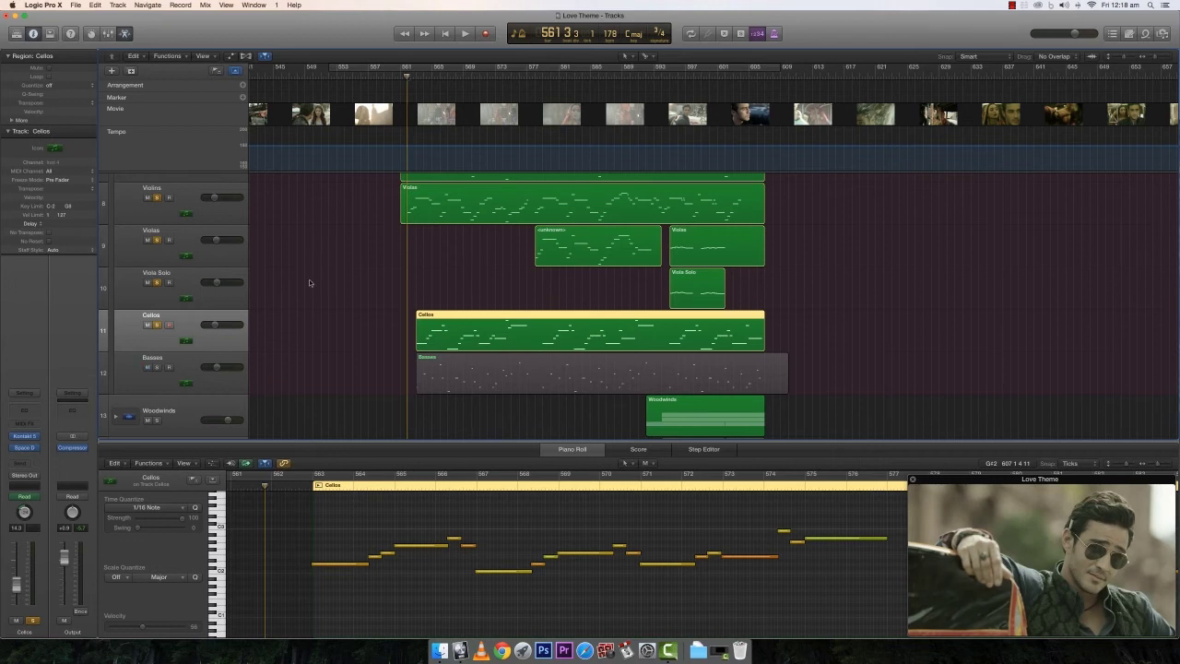
left_click(438, 329)
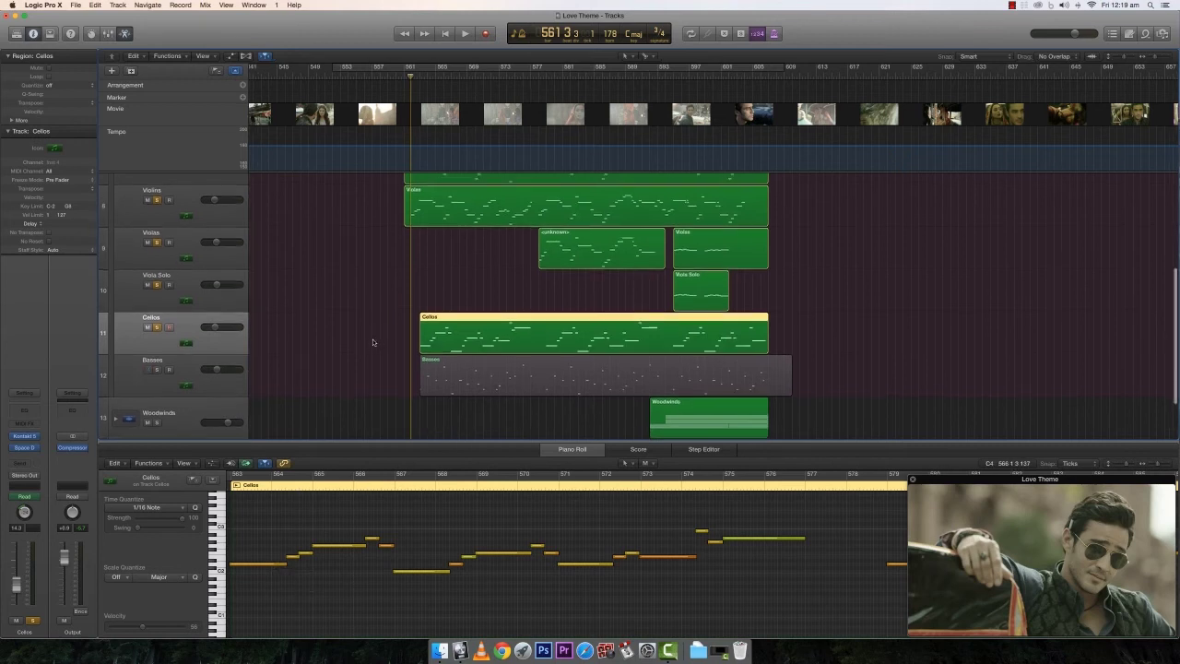
key("space")
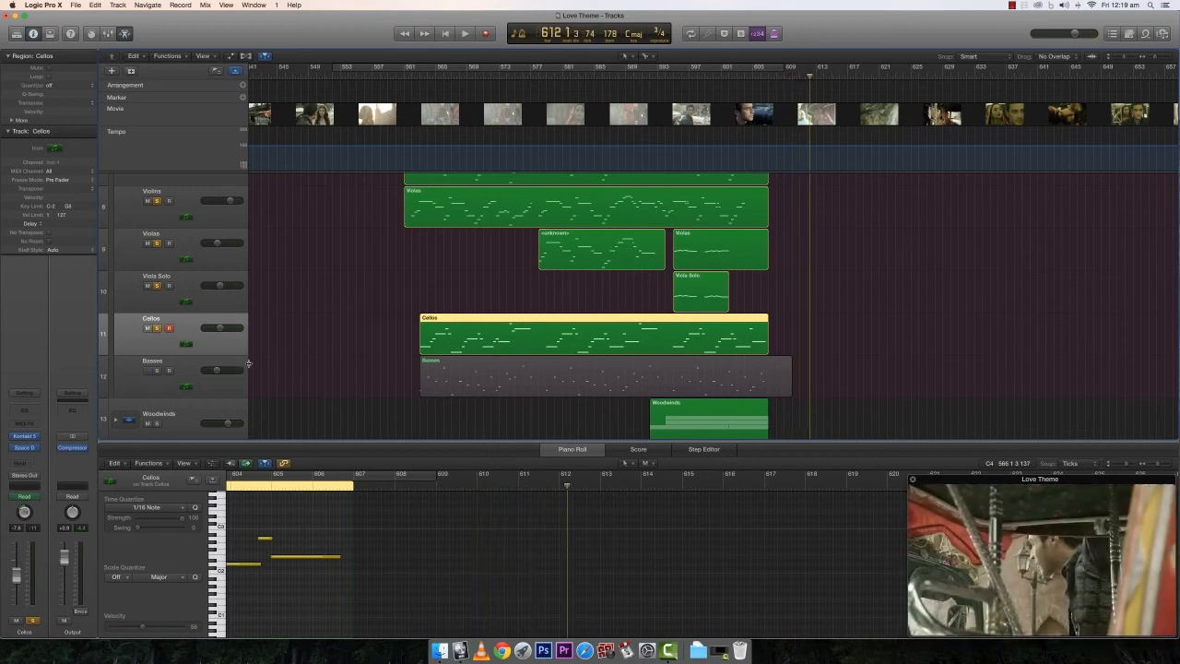
Add the Basses track to the soloed strings and audition them from bar 561.
left_click(171, 375)
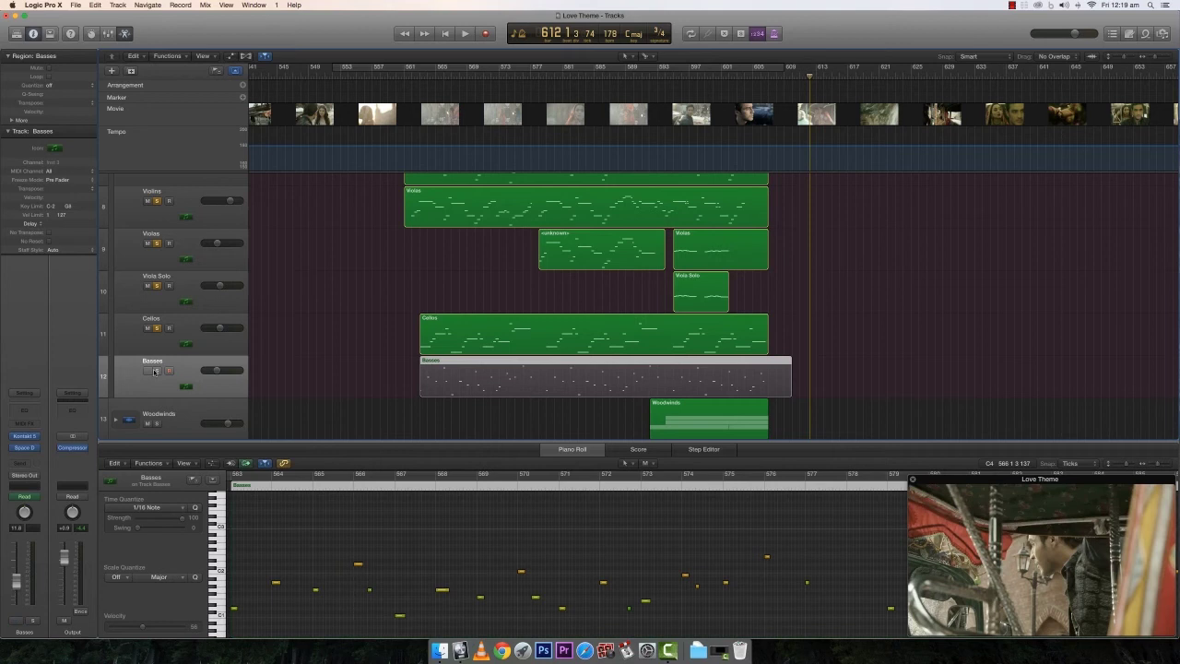
left_click(157, 370)
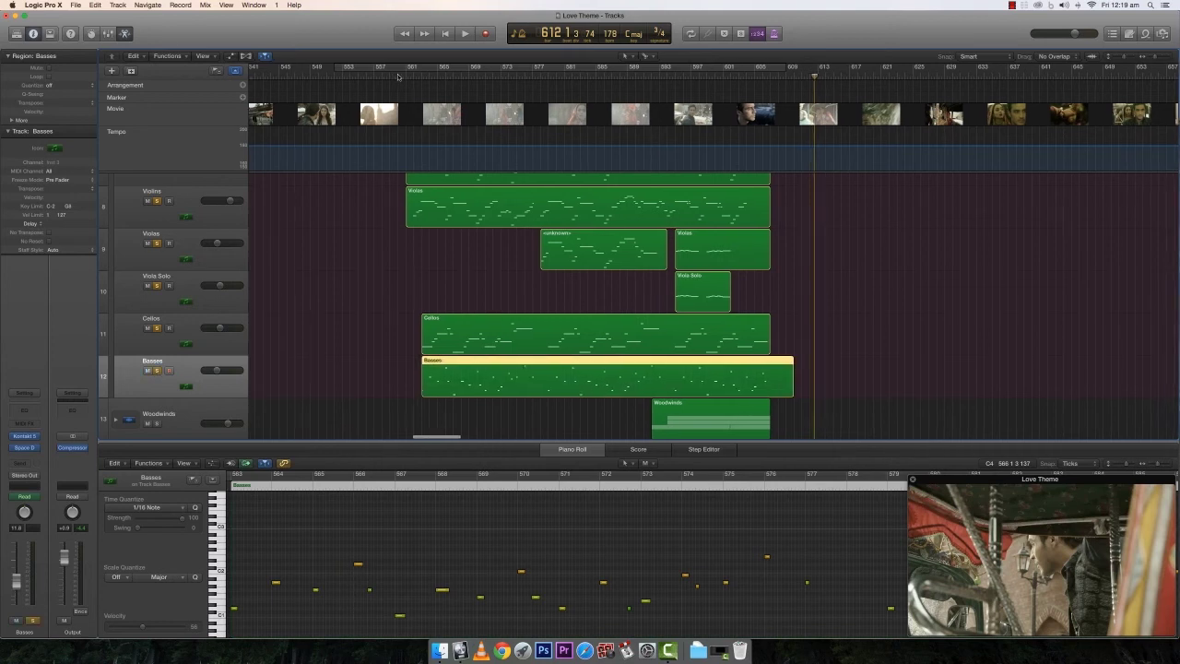
left_click(400, 78)
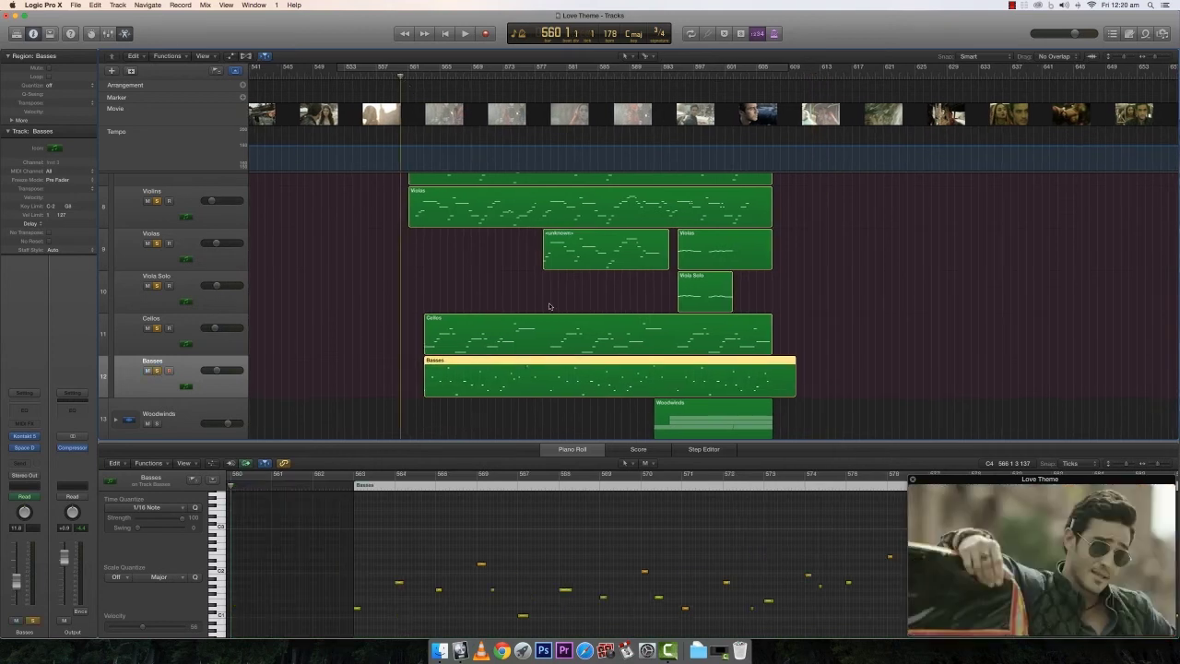
scroll(550, 306, "down", 2)
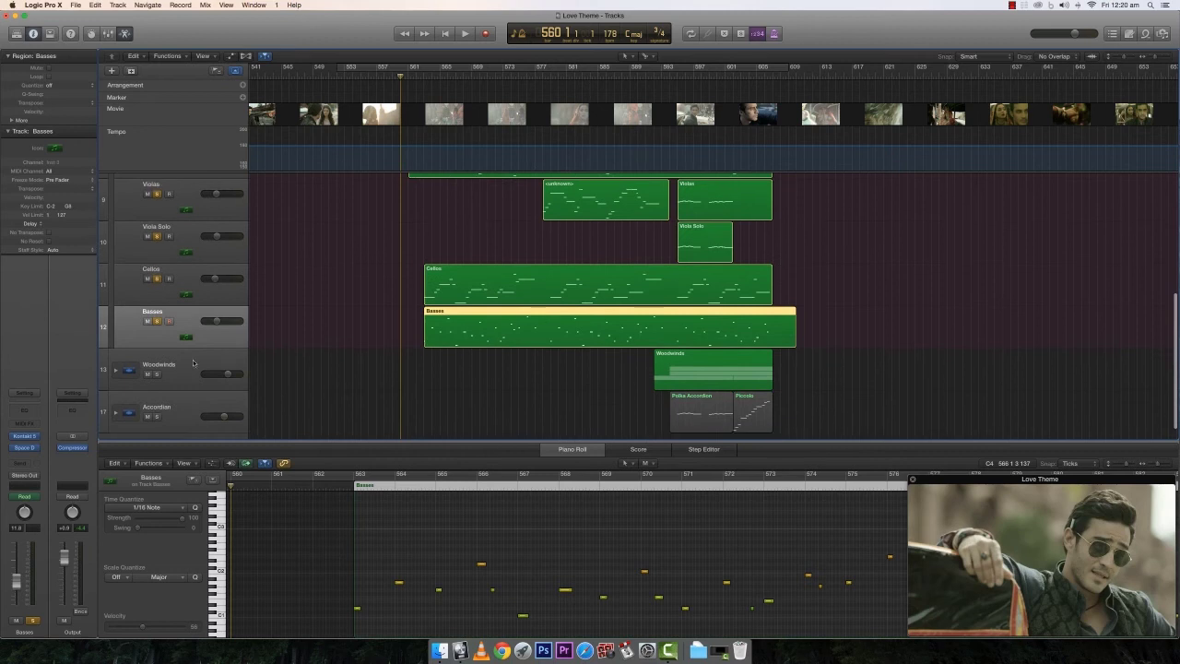
scroll(361, 229, "left", 1)
left_click(419, 78)
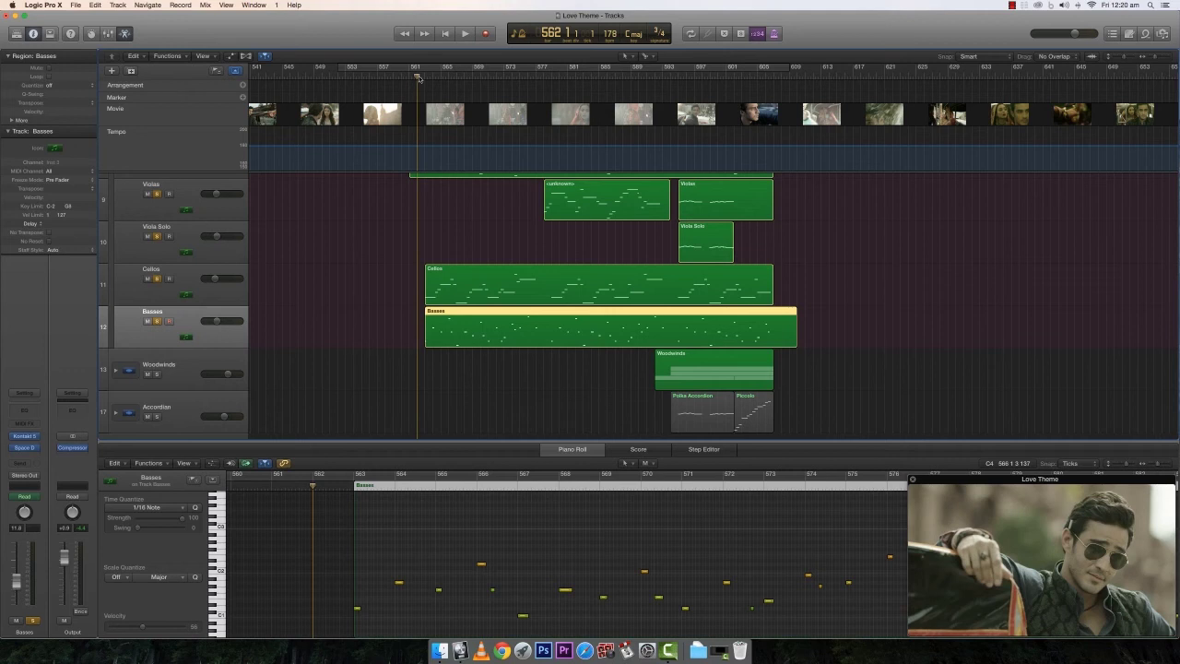
left_click(410, 77)
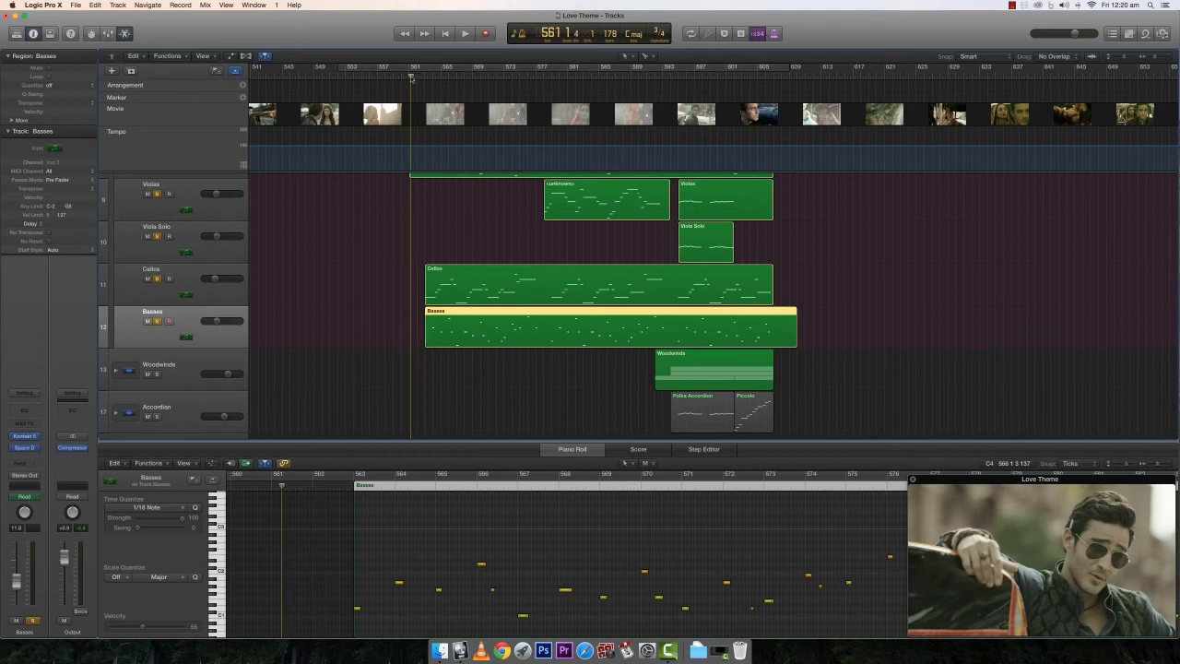
key("space")
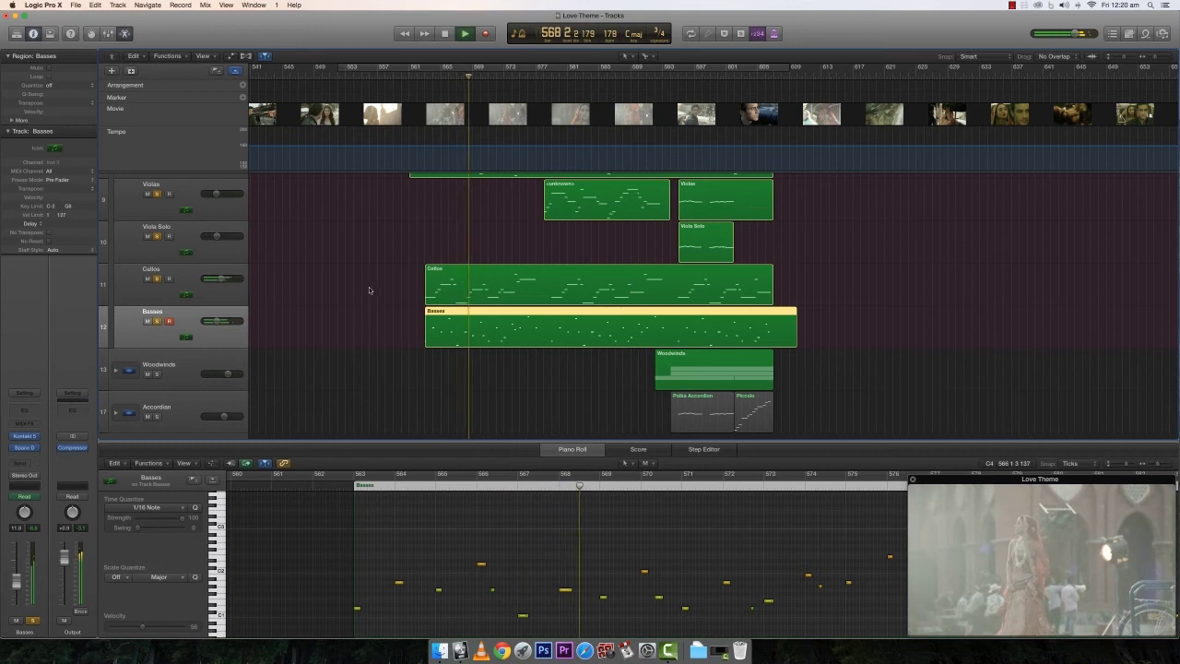
Take the Cellos, Viola Solo, Violas, Violins and Solo Violin out of solo during playback to hear the Basses alone.
scroll(369, 292, "up", 2)
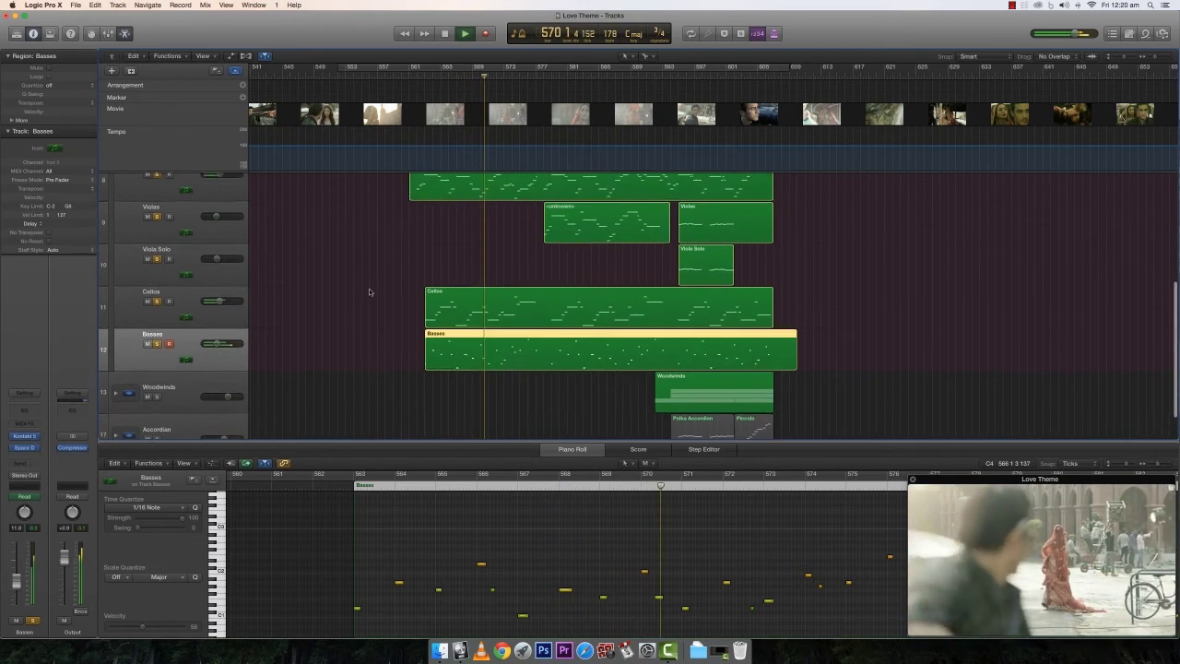
left_click(156, 301)
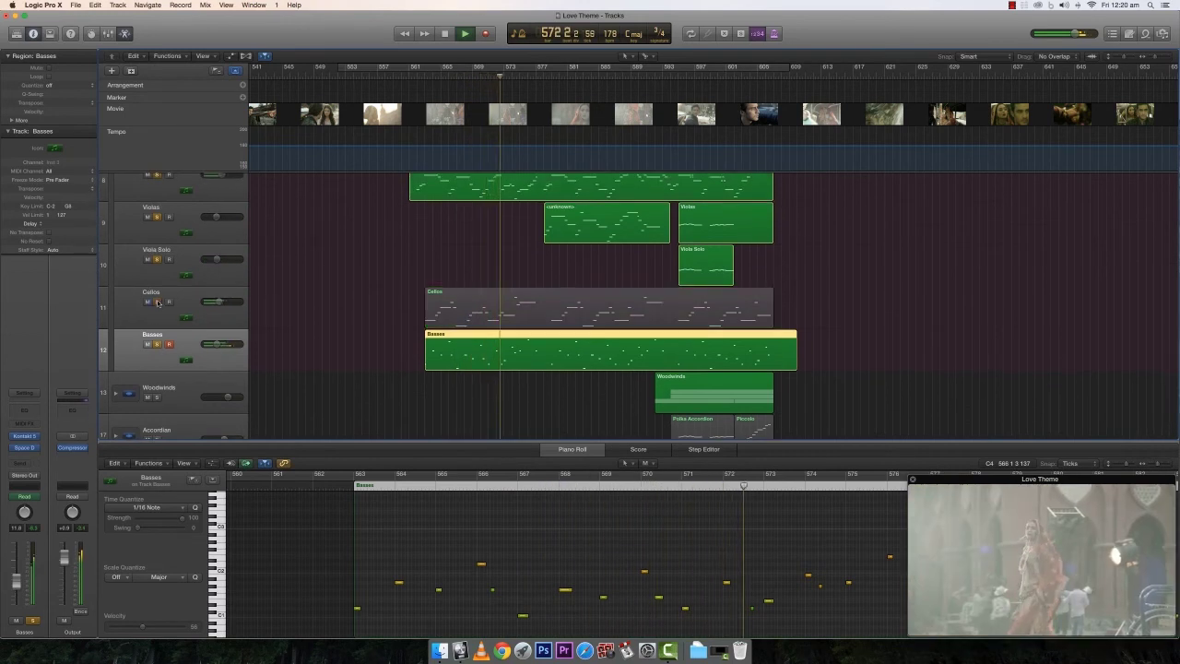
left_click(157, 259)
left_click(157, 217)
left_click(157, 174)
scroll(160, 198, "up", 1)
scroll(161, 197, "up", 6)
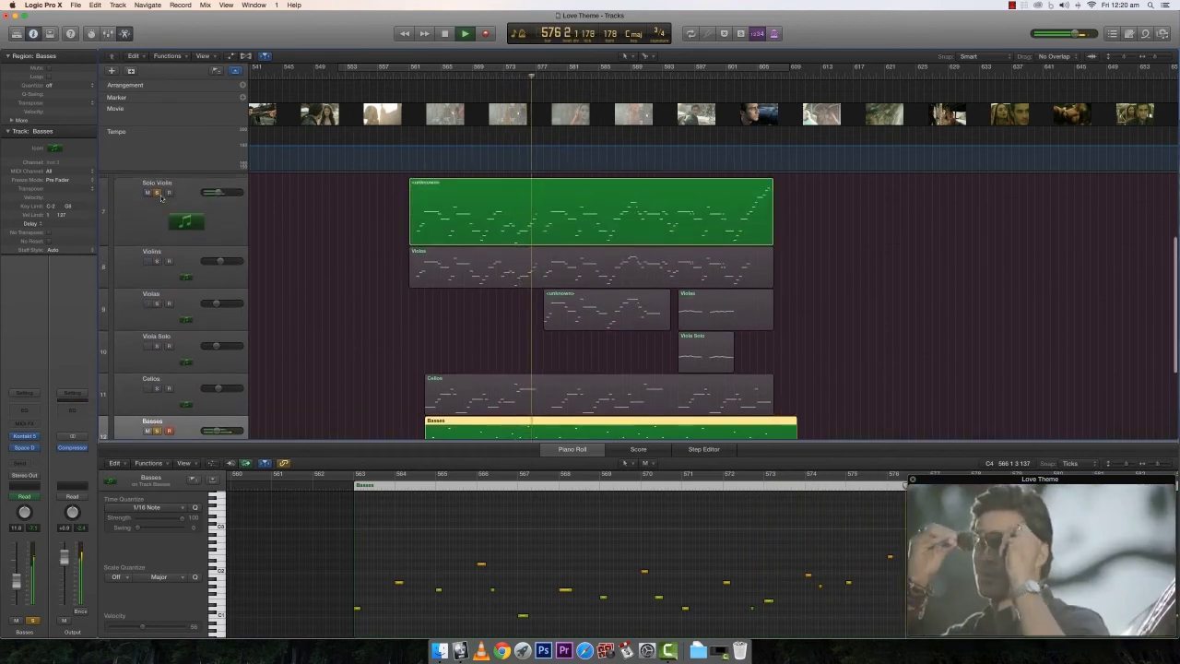
left_click(157, 193)
scroll(344, 248, "down", 3)
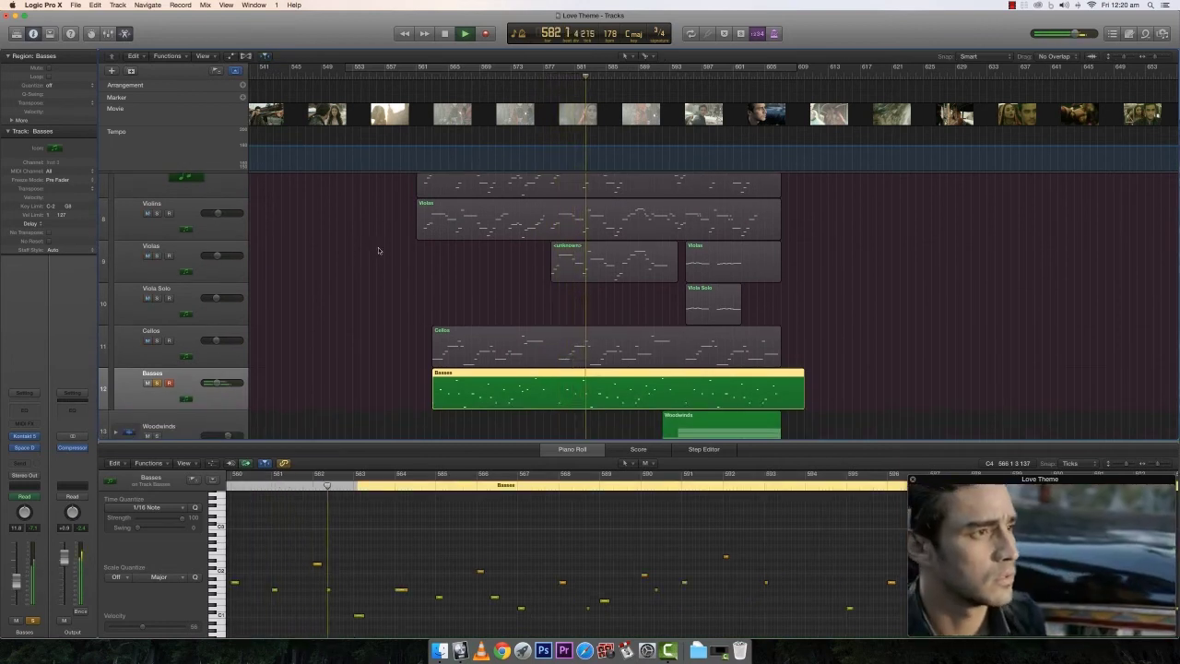
scroll(398, 255, "down", 3)
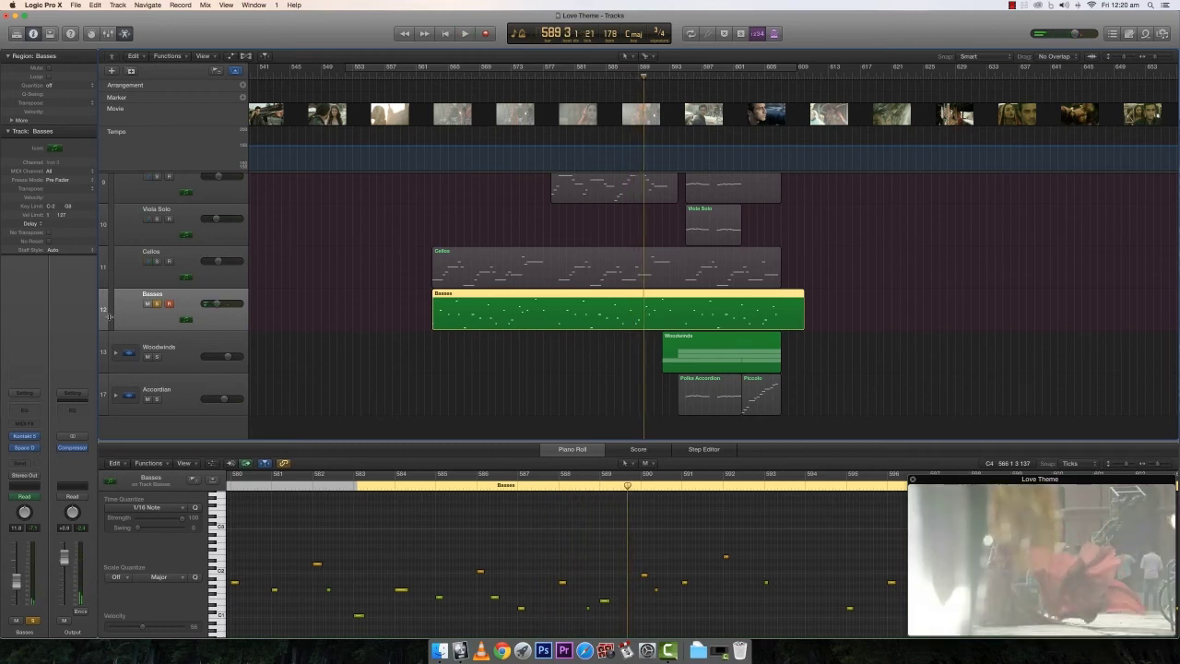
Turn off solo on the Basses track and collapse the Strings stack.
left_click(155, 304)
scroll(286, 297, "up", 5)
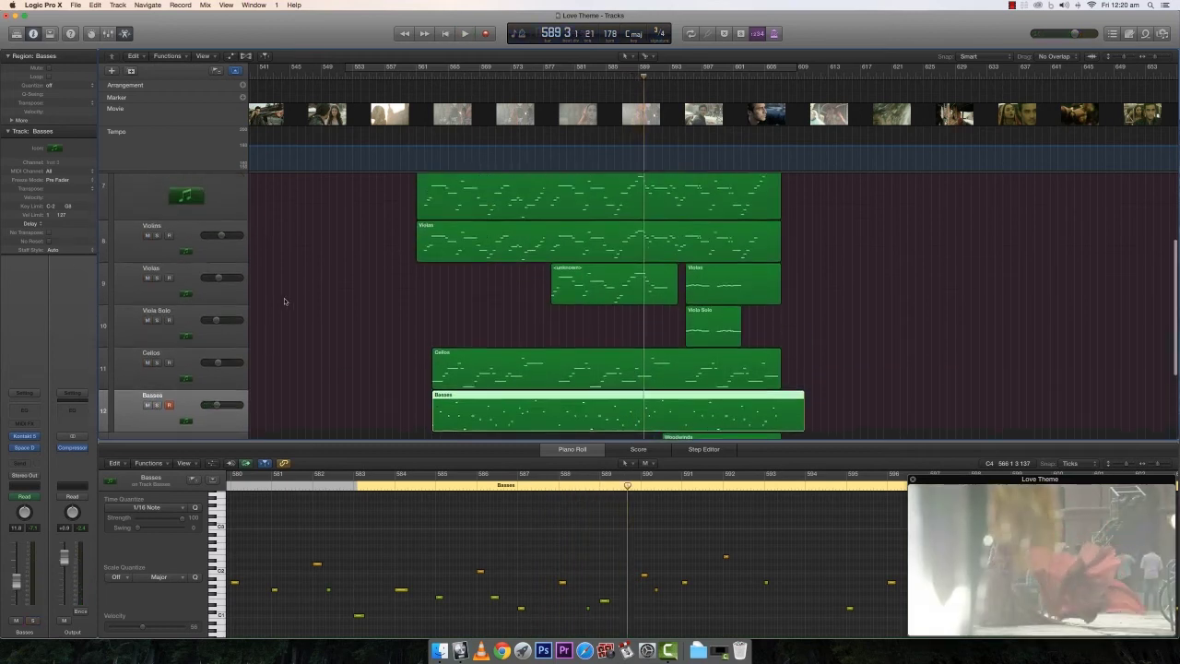
left_click(115, 192)
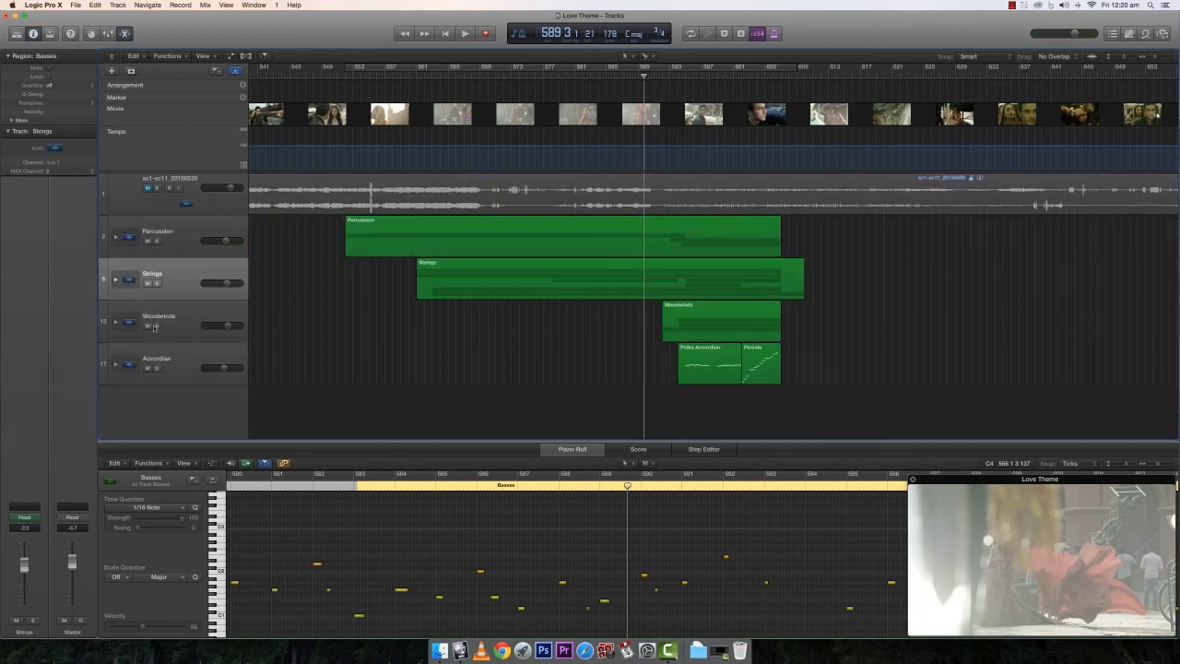
Expand the Woodwinds stack to examine its Bassoon, Oboe and Piccolo tracks.
left_click(114, 321)
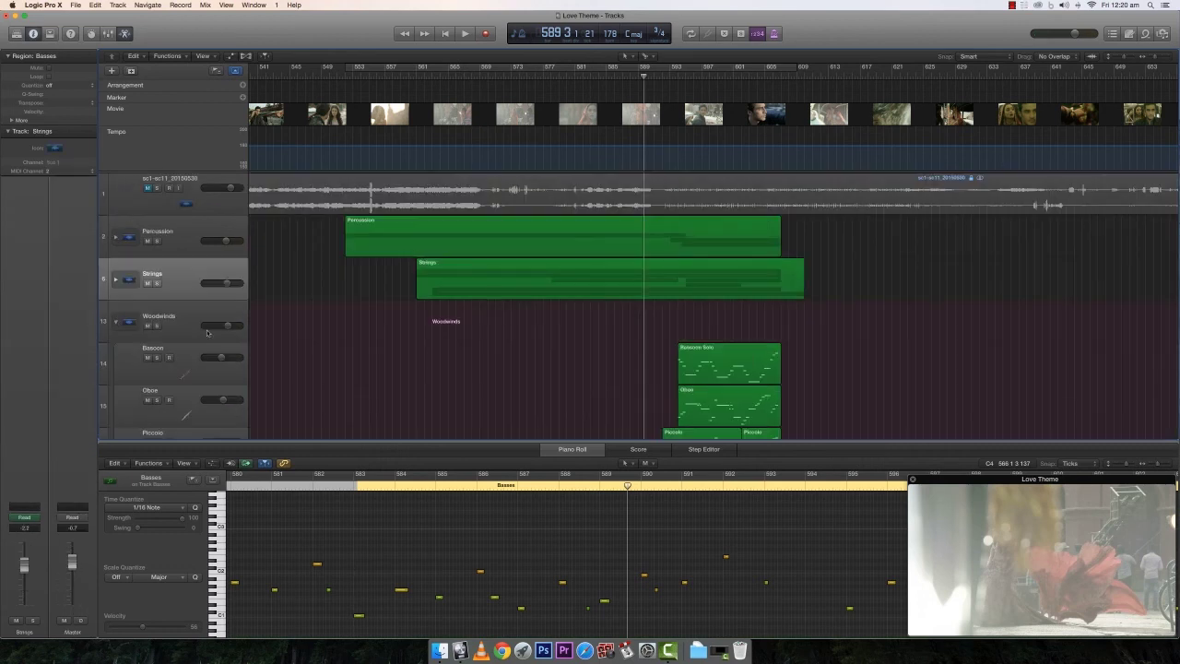
scroll(289, 349, "down", 3)
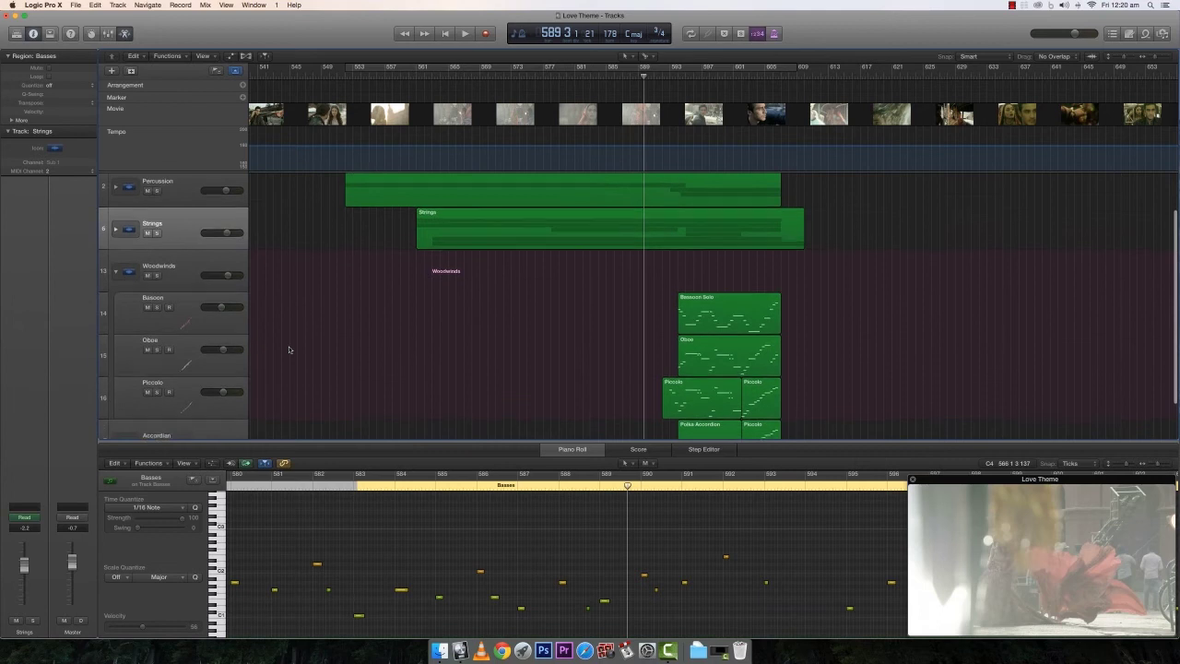
scroll(288, 349, "down", 2)
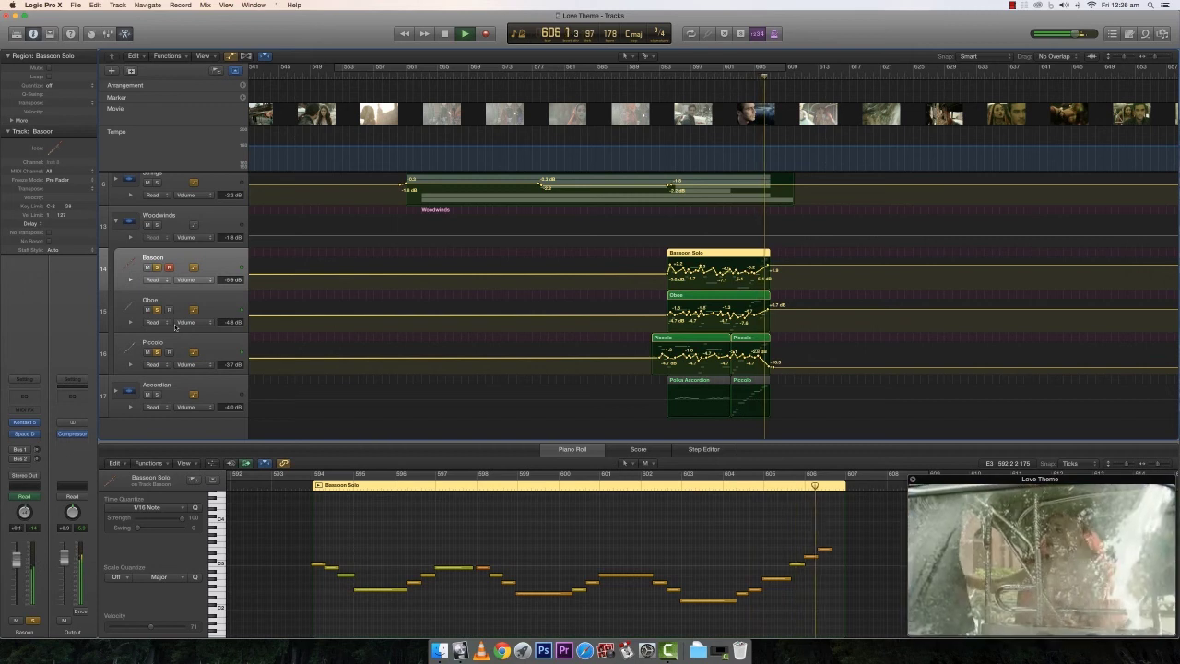
Leave only the Bassoon track soloed among the woodwinds and audition it from around the start of its region.
key("space")
left_click(148, 299)
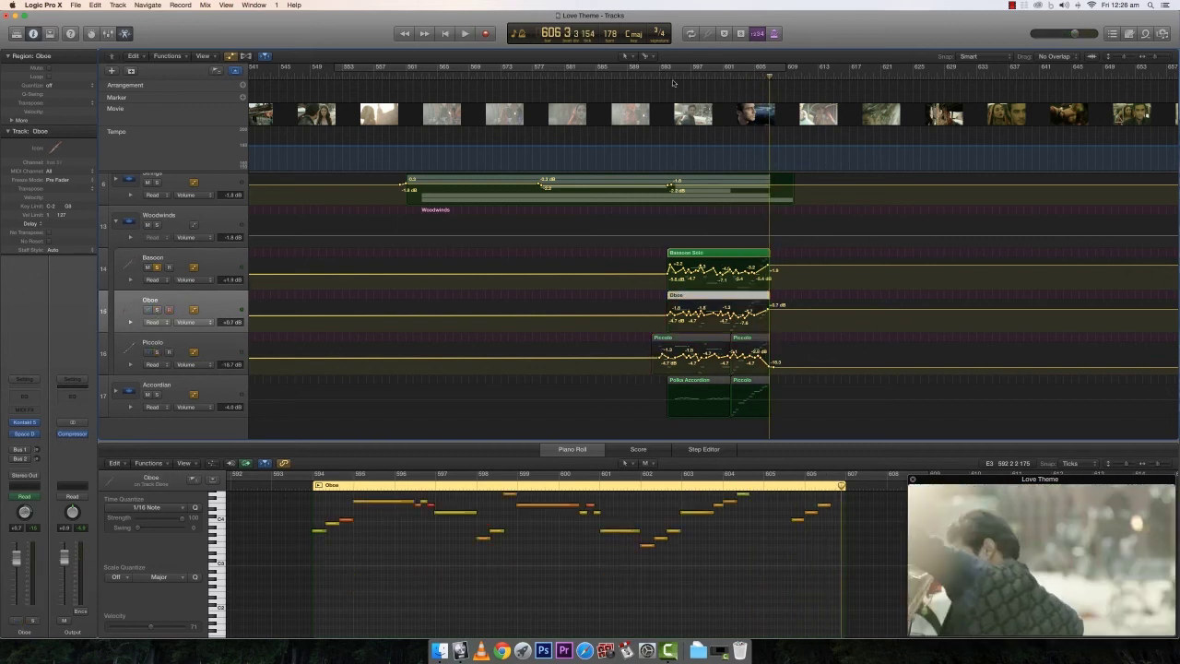
left_click(664, 79)
key("space")
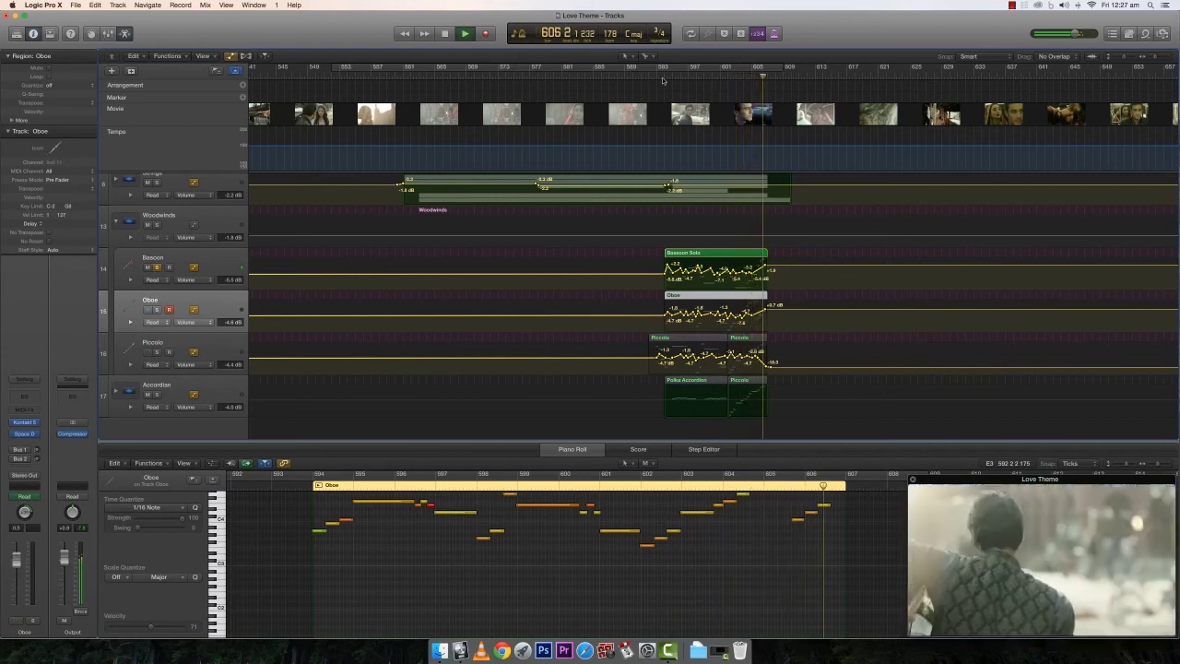
key("space")
Add the Oboe track to the solo and audition it together with the Bassoon from bar 593.
left_click(656, 80)
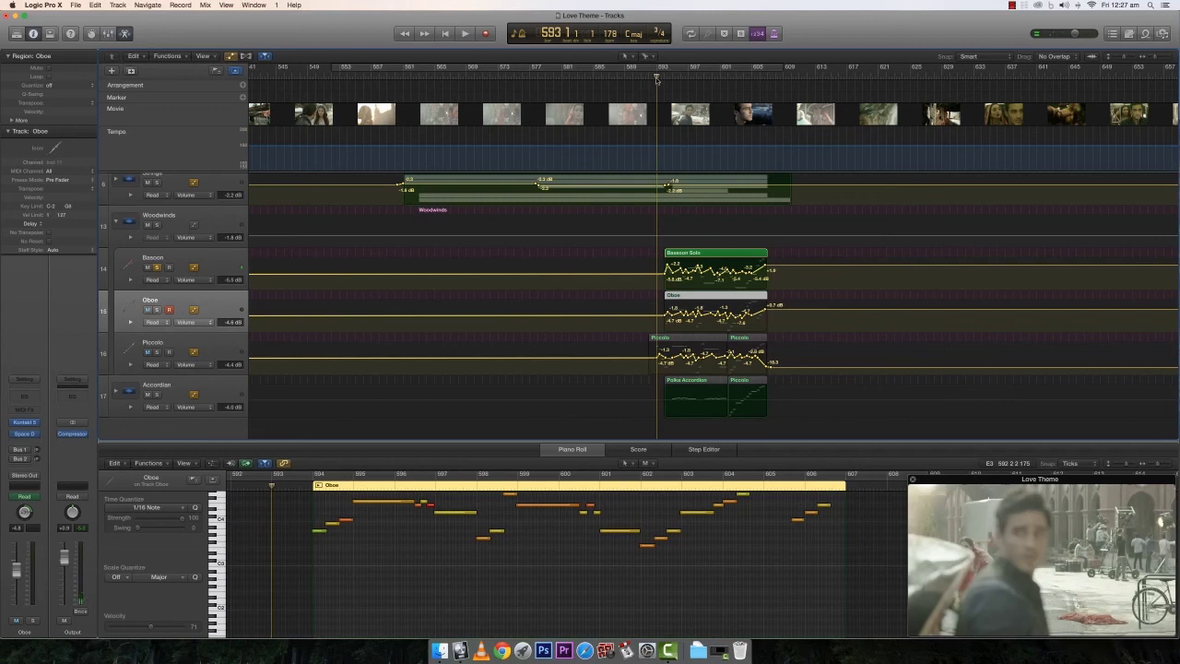
left_click(156, 310)
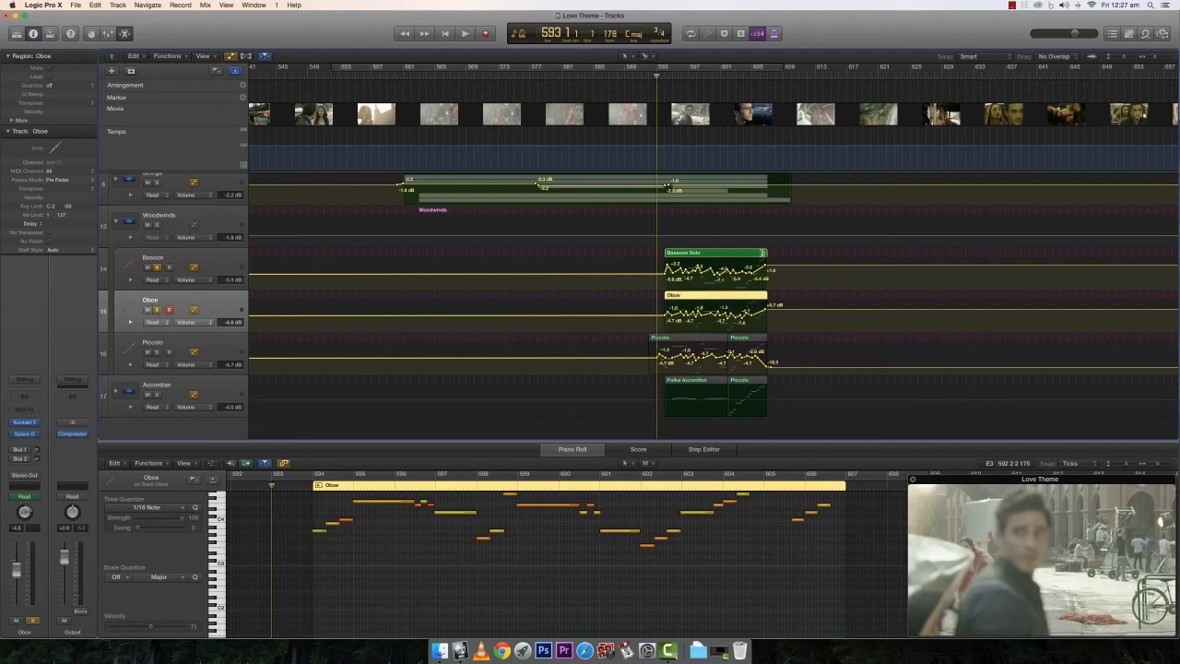
scroll(763, 252, "left", 1)
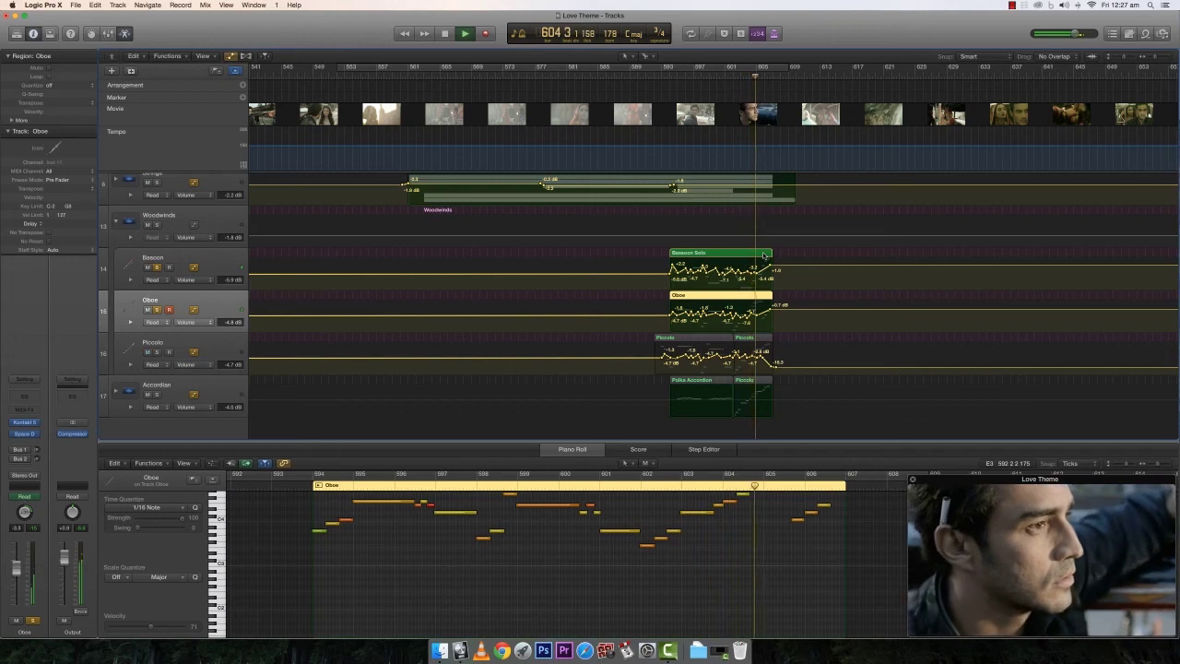
key("space")
Solo the Piccolo track as well and audition all three woodwinds from bar 592.
left_click(158, 356)
left_click(660, 78)
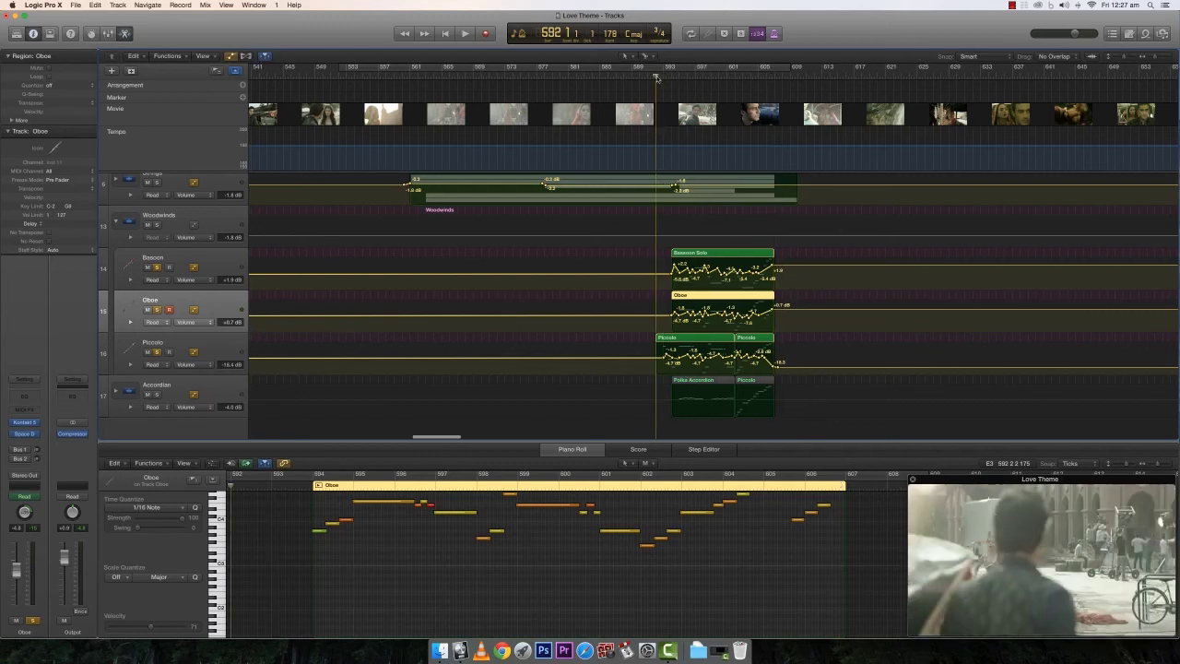
key("space")
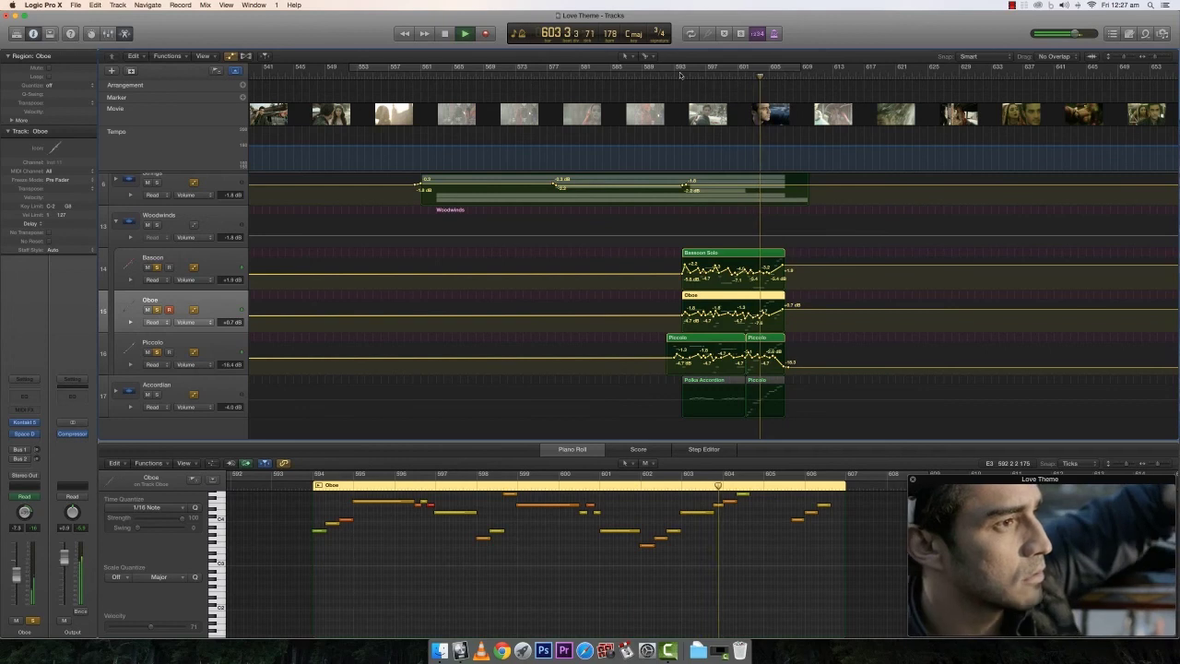
key("space")
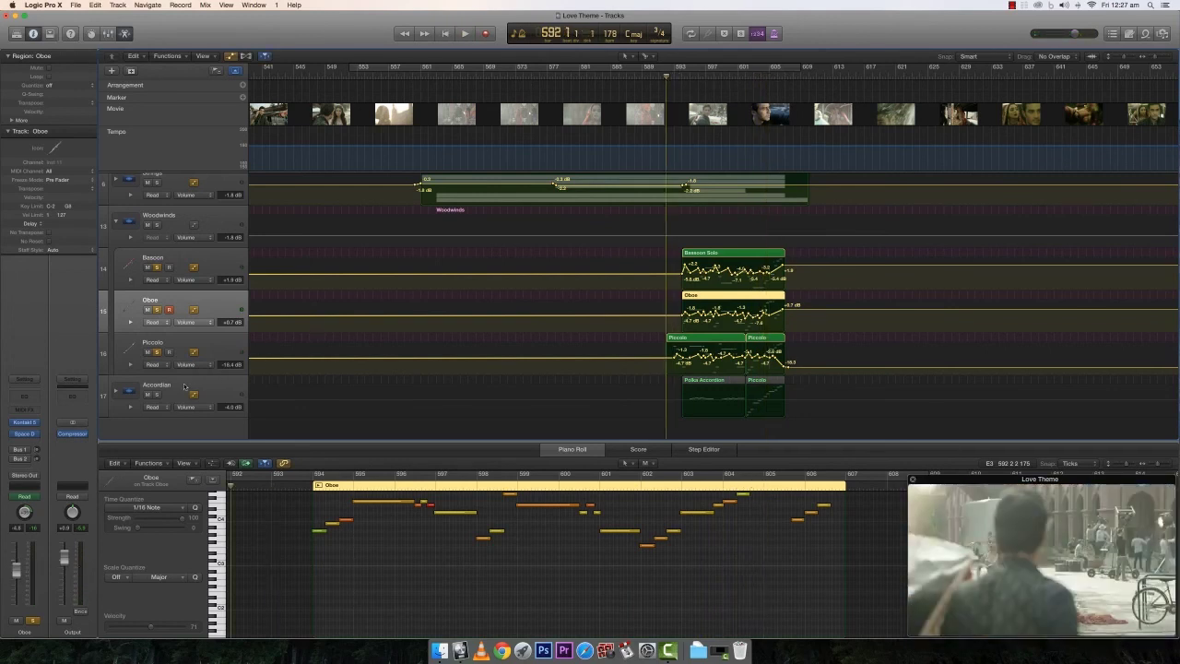
Add the Accordian stack to the solo and audition it with the woodwinds from bar 592.
left_click(167, 393)
left_click(156, 394)
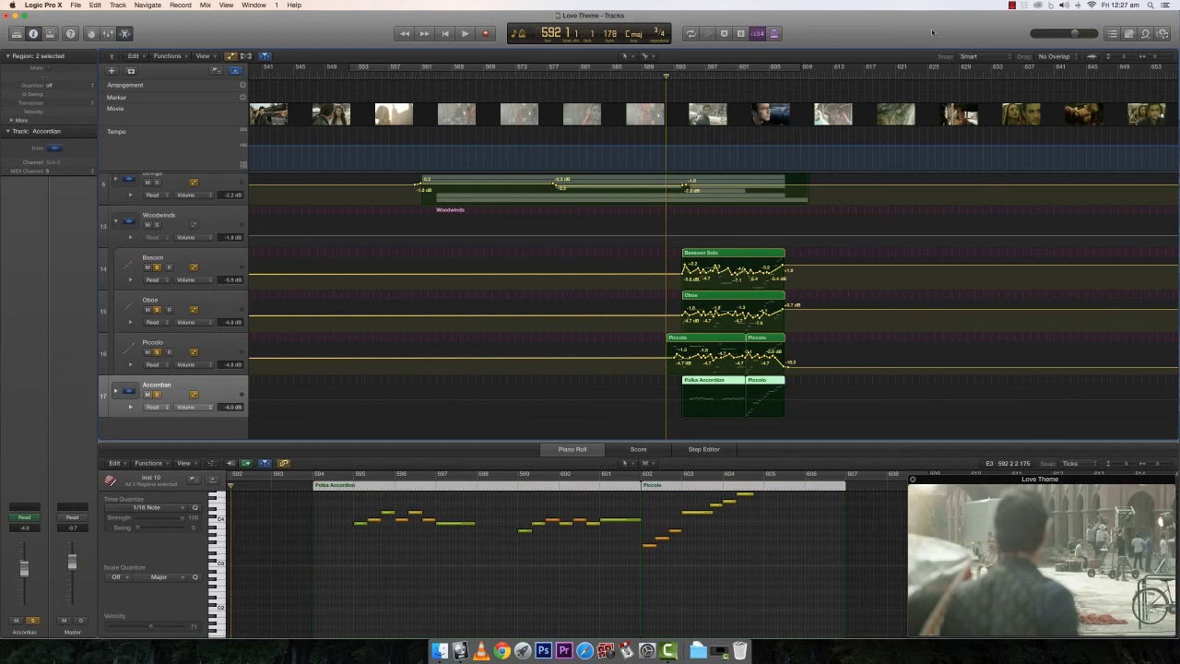
key("space")
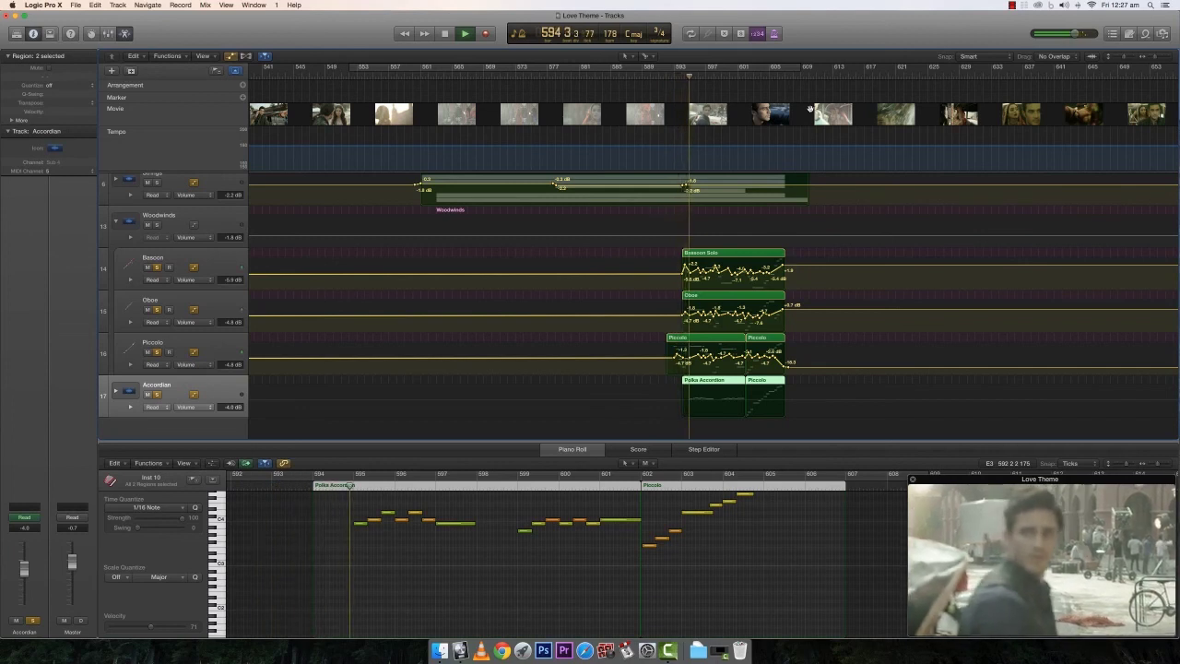
Expand the Accordian stack to show its Inst 10 track, and stop playback after the accordion regions.
left_click(130, 406)
scroll(185, 394, "down", 2)
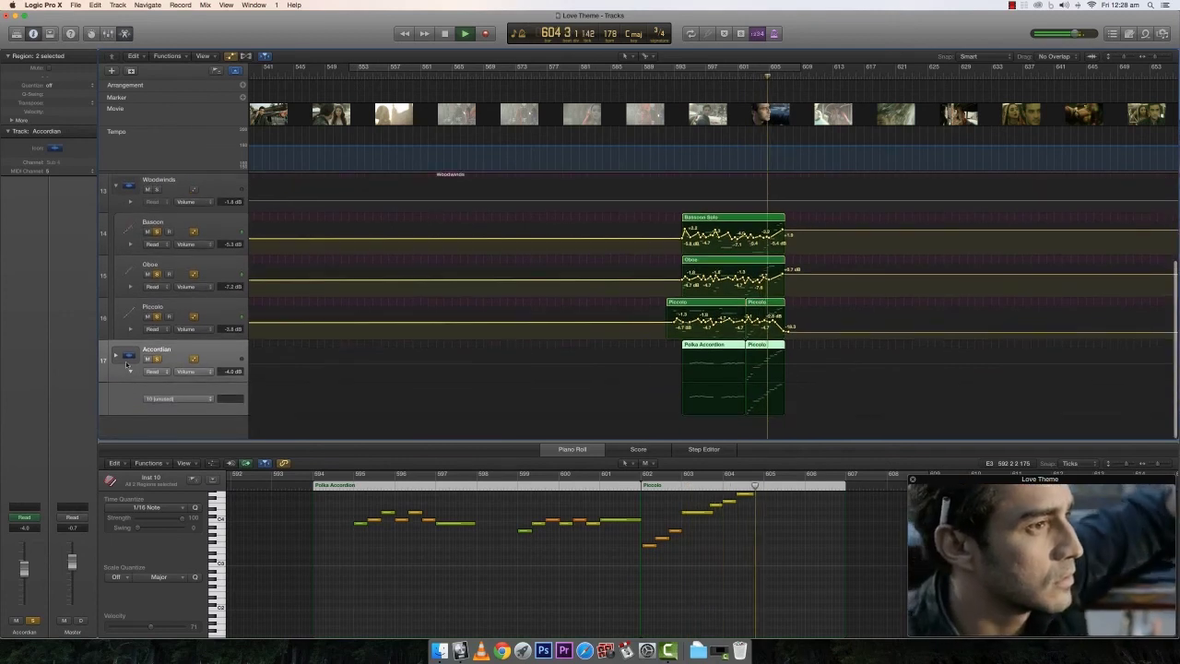
scroll(222, 398, "down", 2)
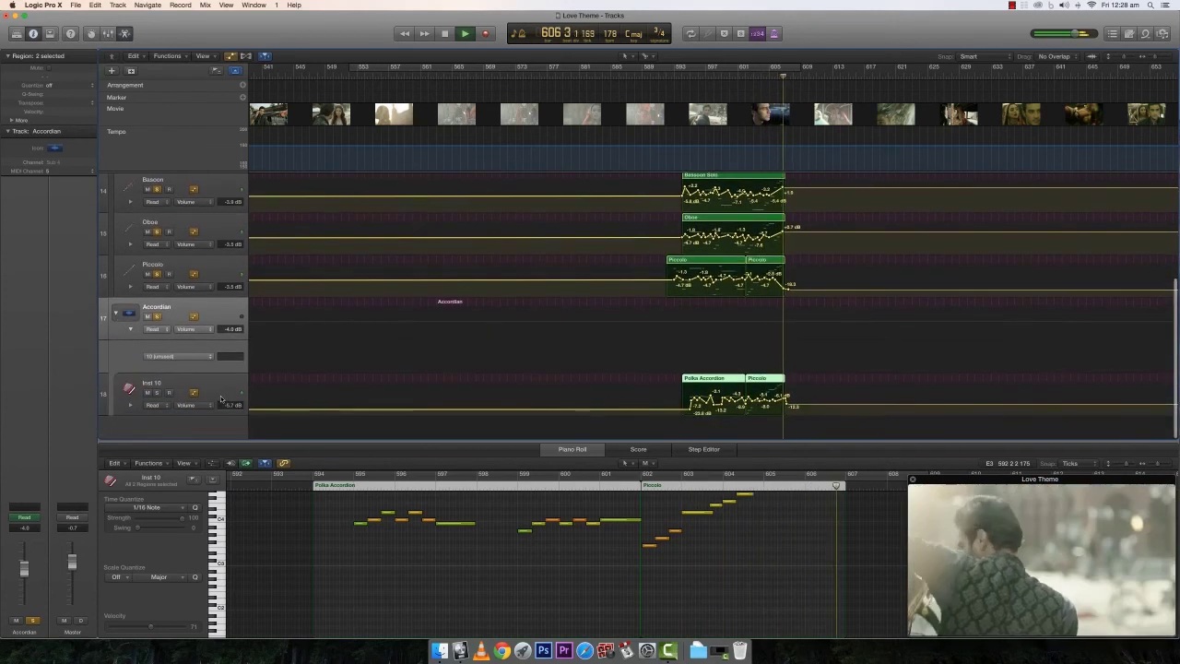
key("space")
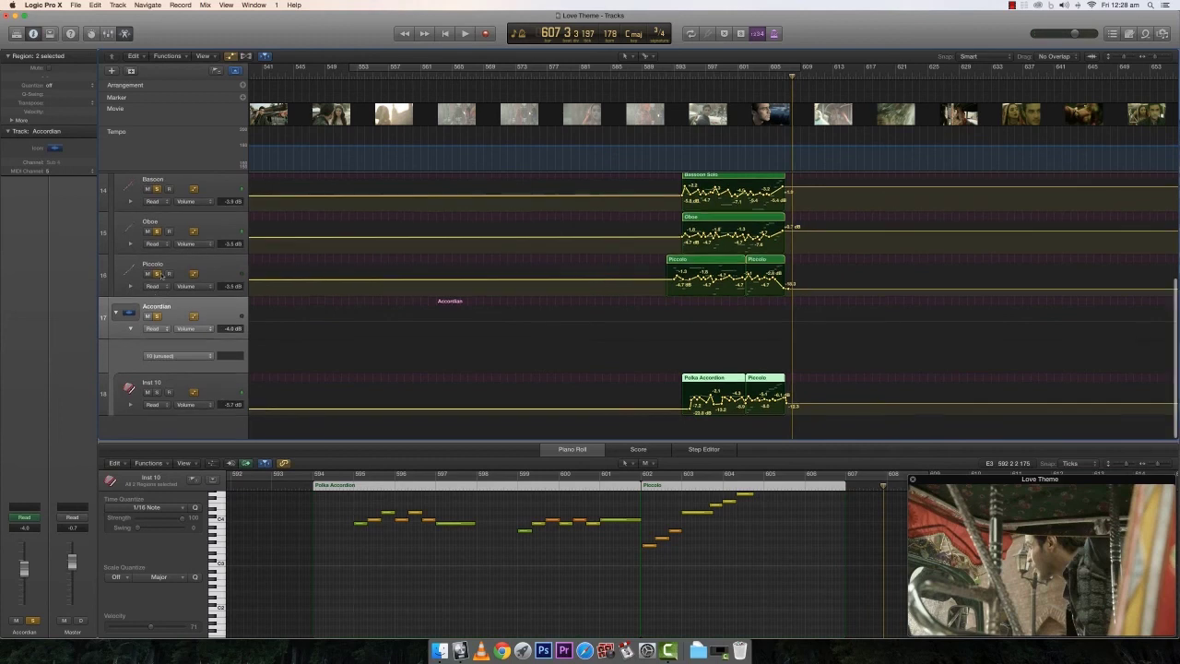
Solo Inst 10 without the woodwinds, audition the accordion from bar 595, and select its track.
scroll(158, 370, "left", 1)
left_click(157, 392)
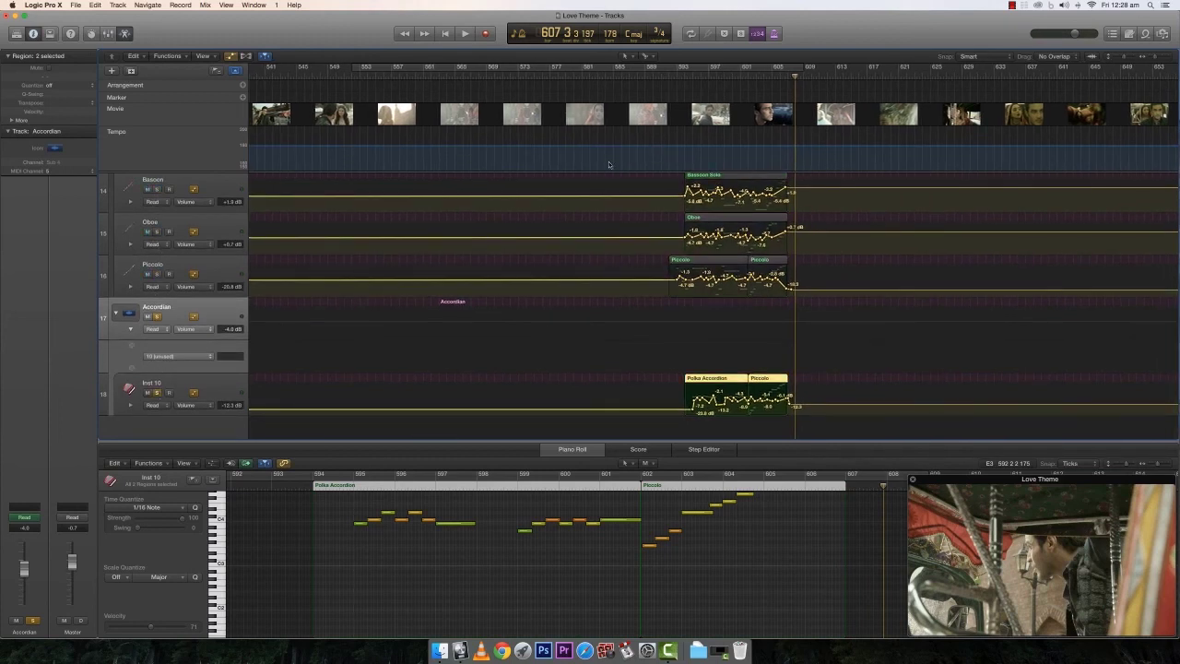
left_click(706, 72)
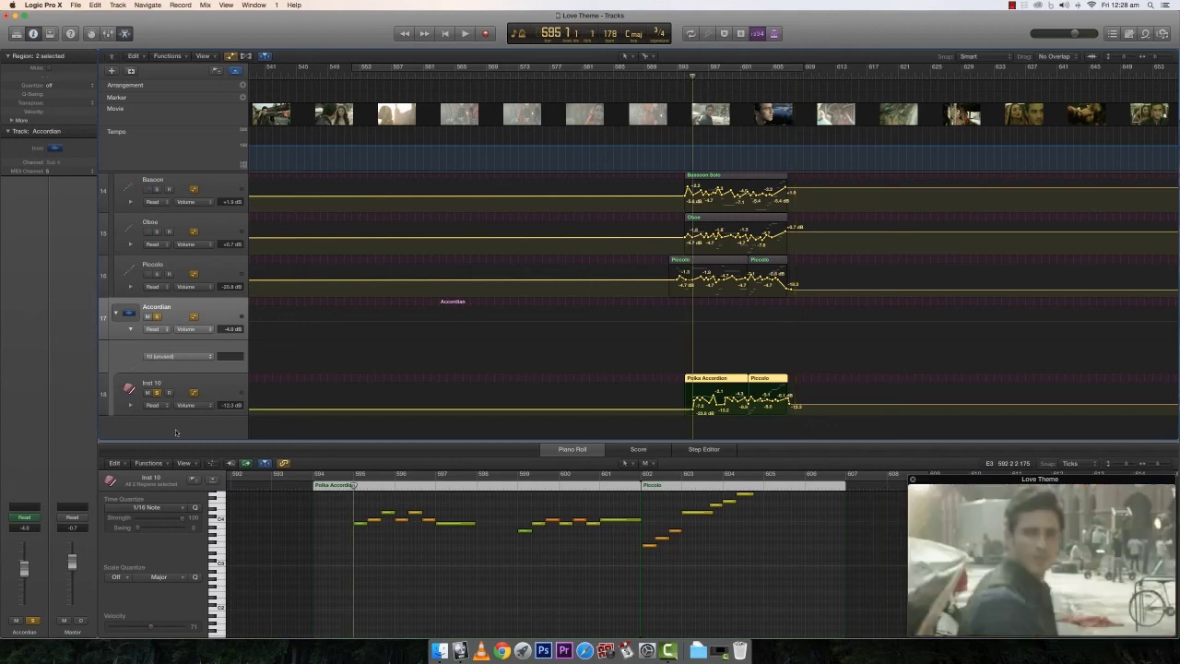
key("space")
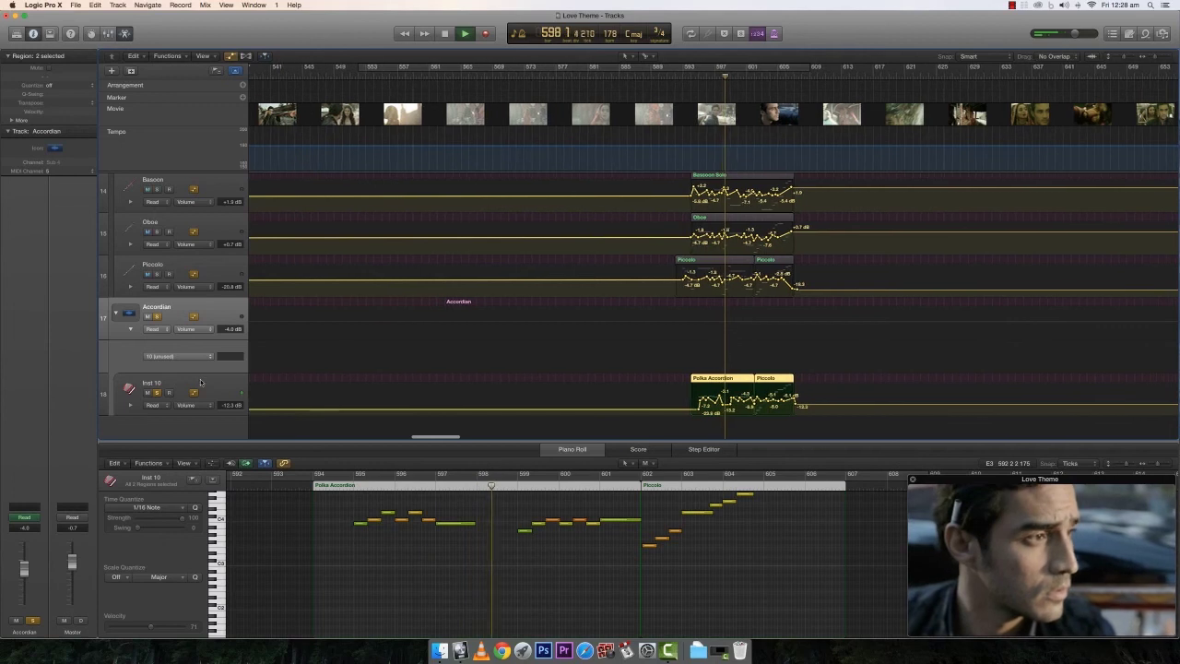
key("Down")
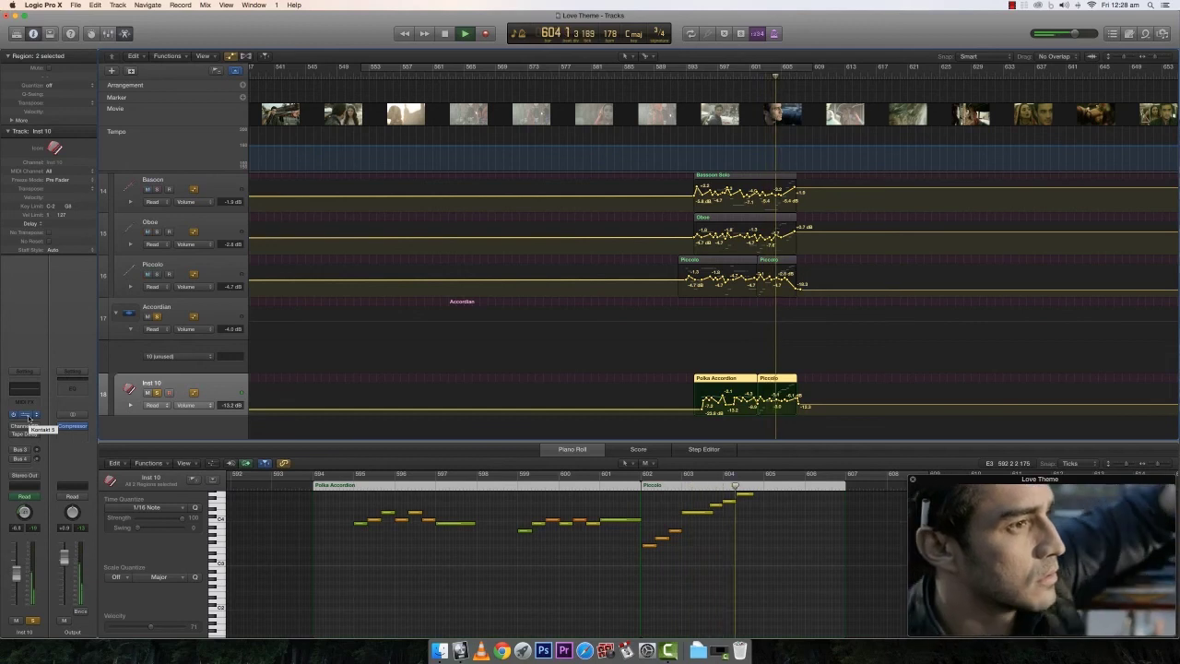
key("space")
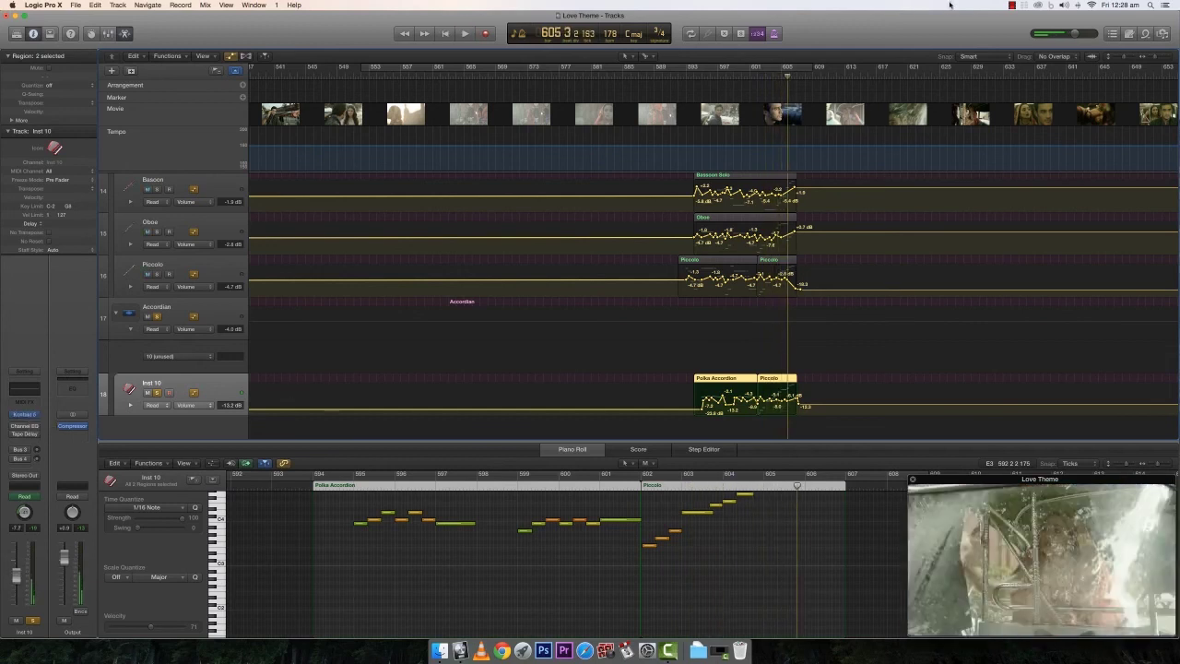
Raise the volume automation points across the Inst 10 regions by about 9 dB and audition the accordion from around the regions' start.
left_click(817, 389)
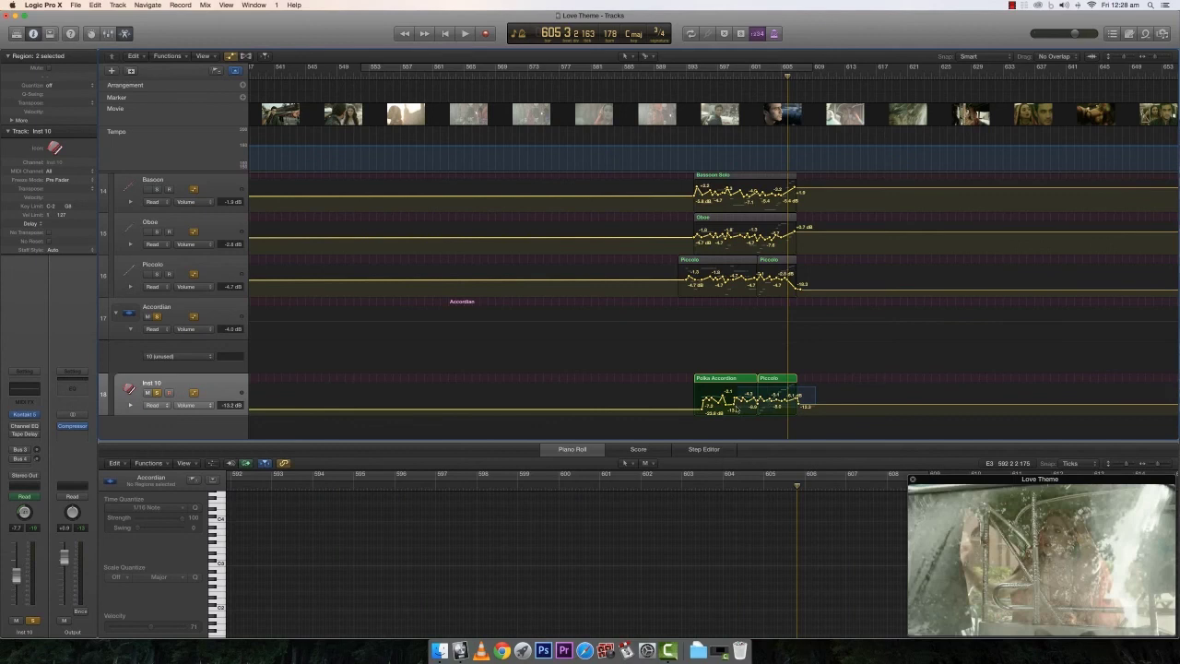
left_click_drag(701, 416, 699, 417)
left_click_drag(796, 399, 796, 389)
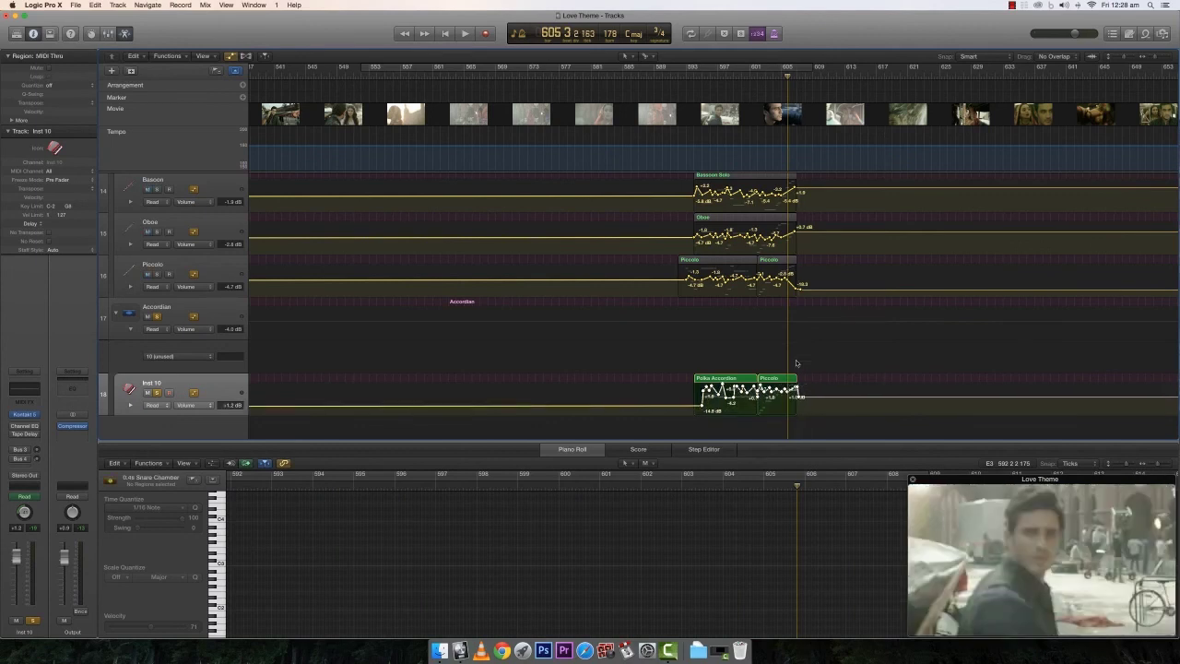
left_click(689, 80)
key("space")
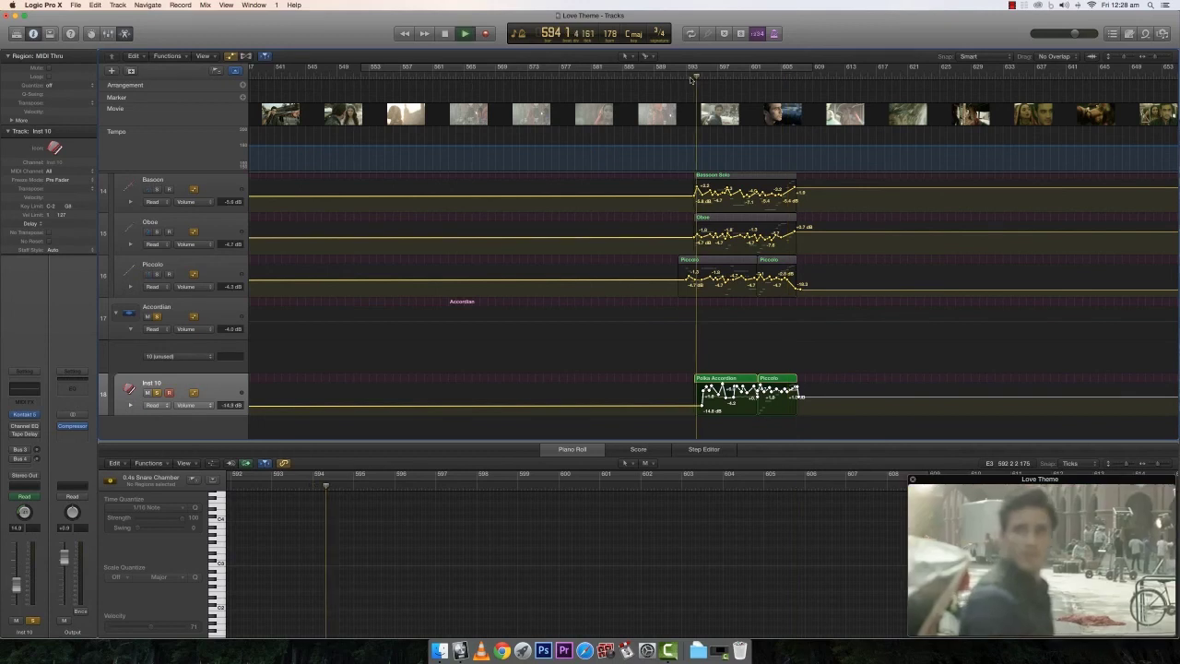